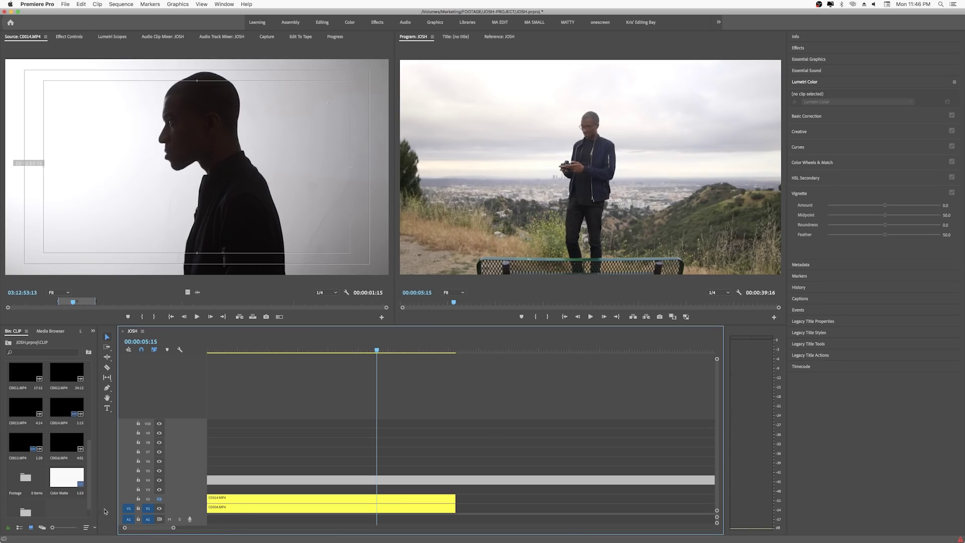
Step: Turn on track V2's output so the silhouette clip C0014.MP4 shows over C0004.MP4
click(159, 500)
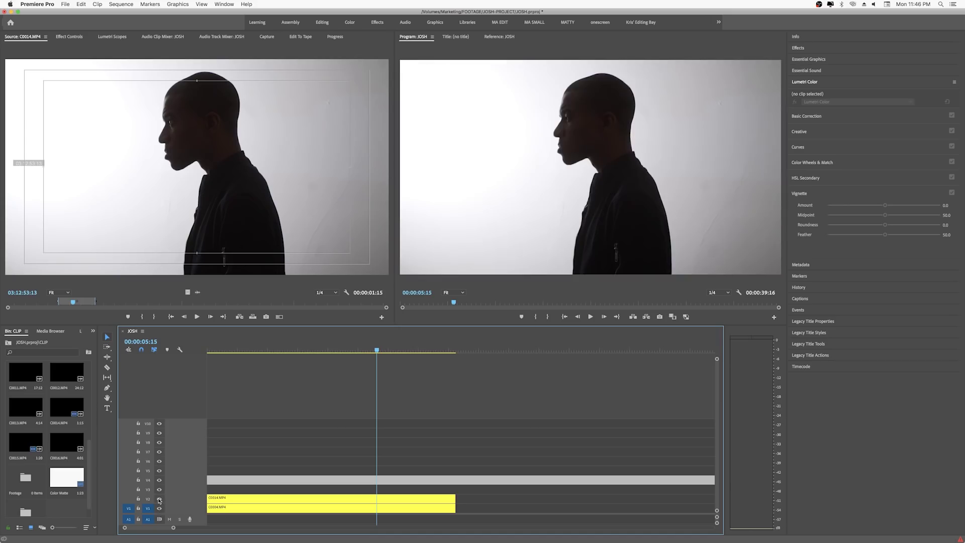
Step: Move C0014.MP4 from V2 up to track V8, above the hillside clip
click(234, 502)
drag(234, 502, 227, 437)
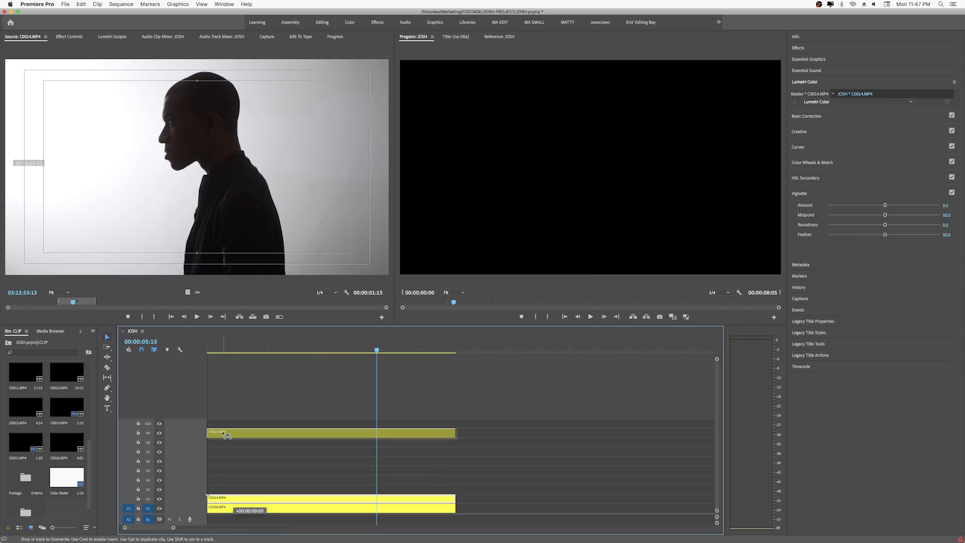
drag(223, 430, 213, 442)
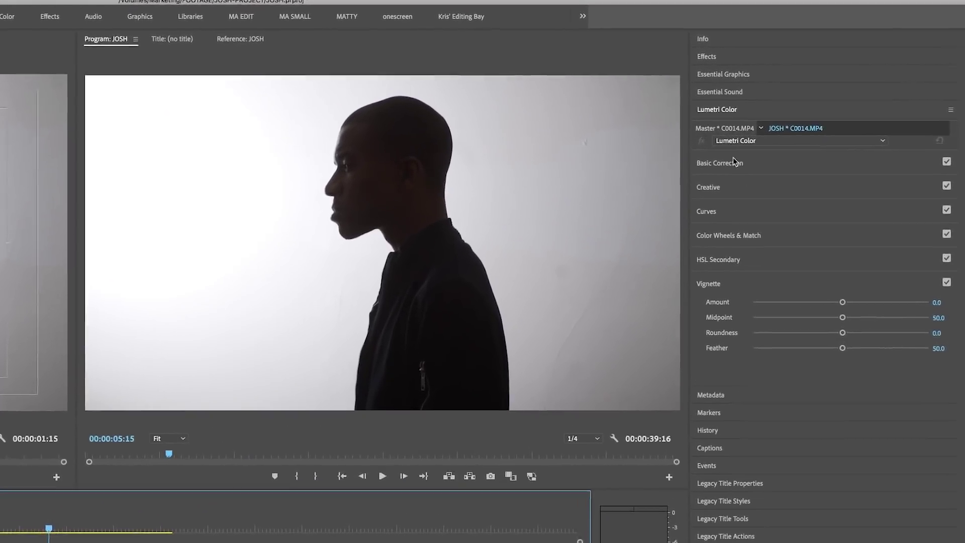
Step: Grade the silhouette clip: Highlights 80.6, Whites 80.6, Shadows -61.2, Blacks -65.9, Exposure 0.4
click(739, 152)
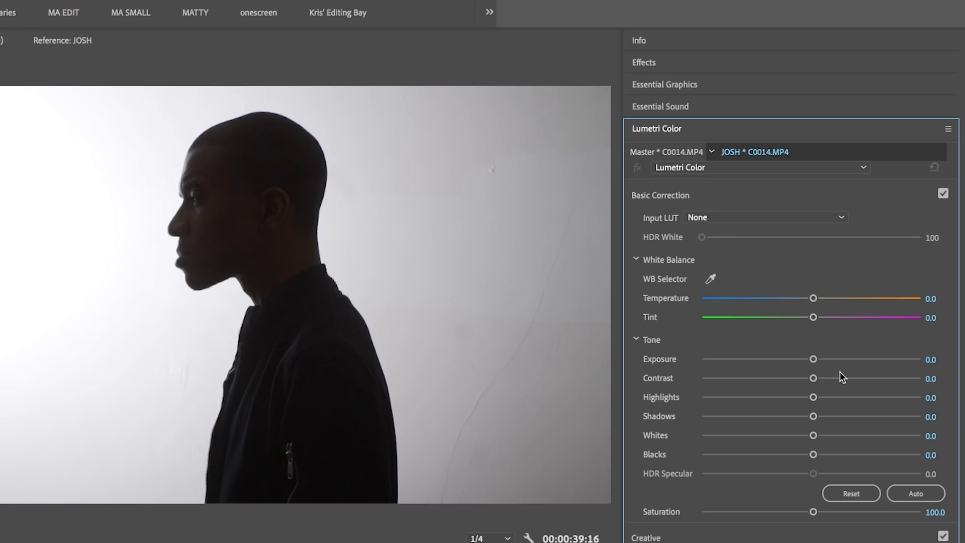
drag(835, 395, 900, 400)
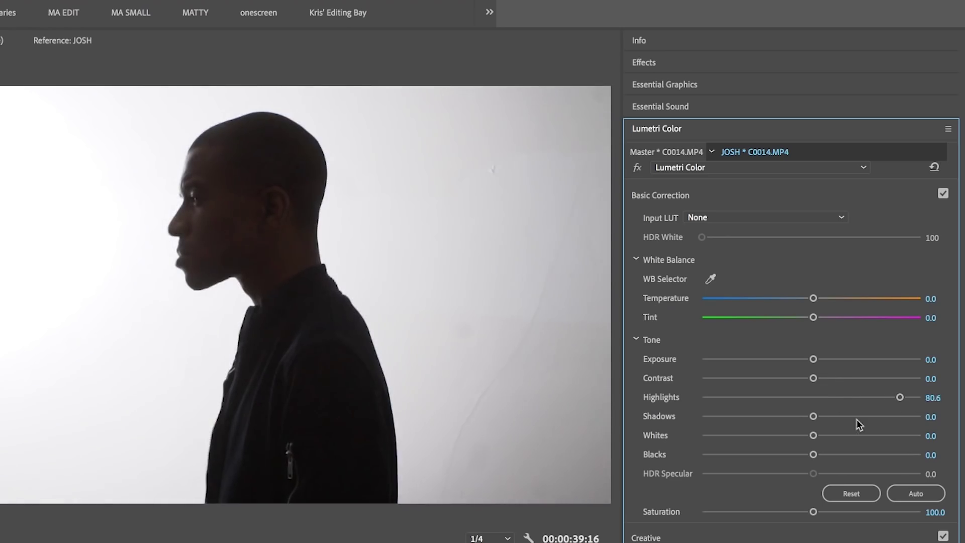
drag(813, 435, 885, 436)
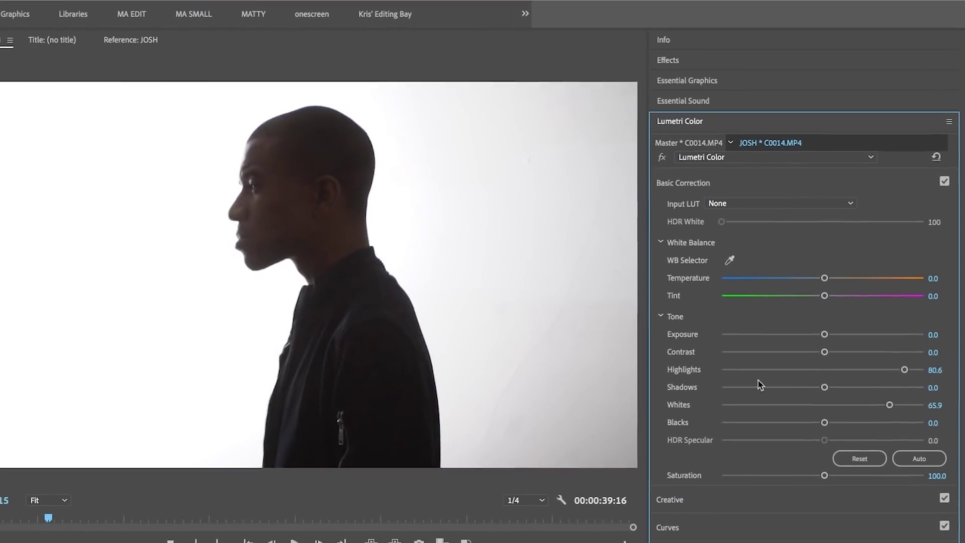
drag(764, 363, 791, 337)
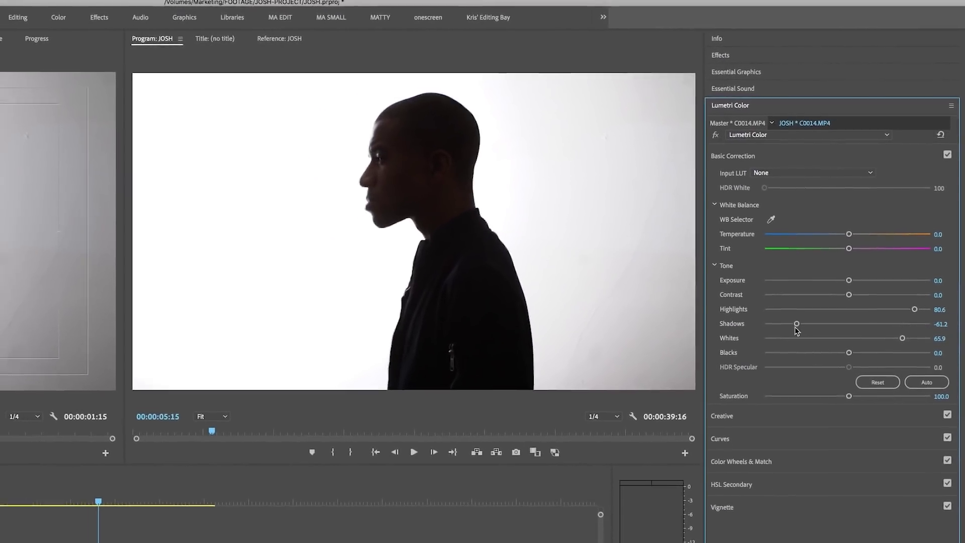
drag(846, 361, 795, 364)
drag(812, 327, 807, 328)
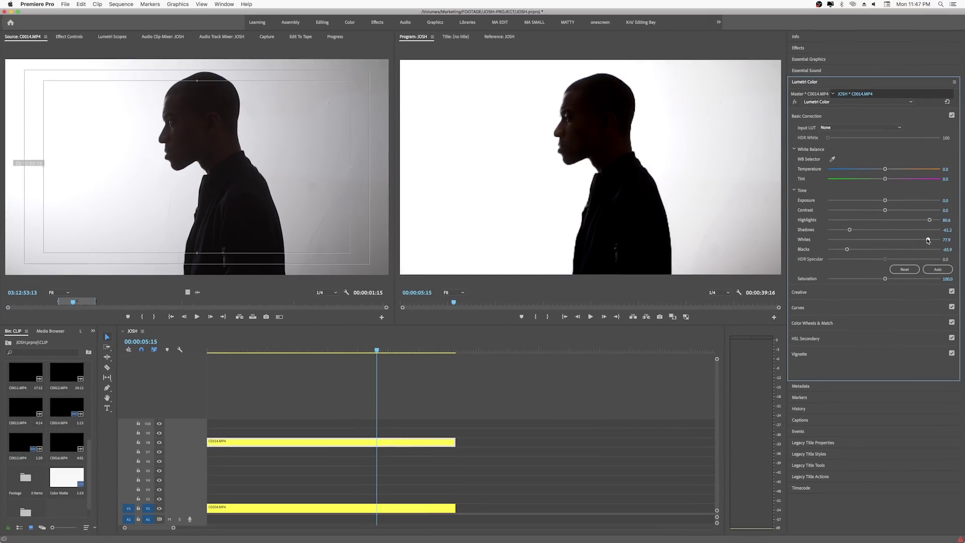
drag(884, 201, 891, 201)
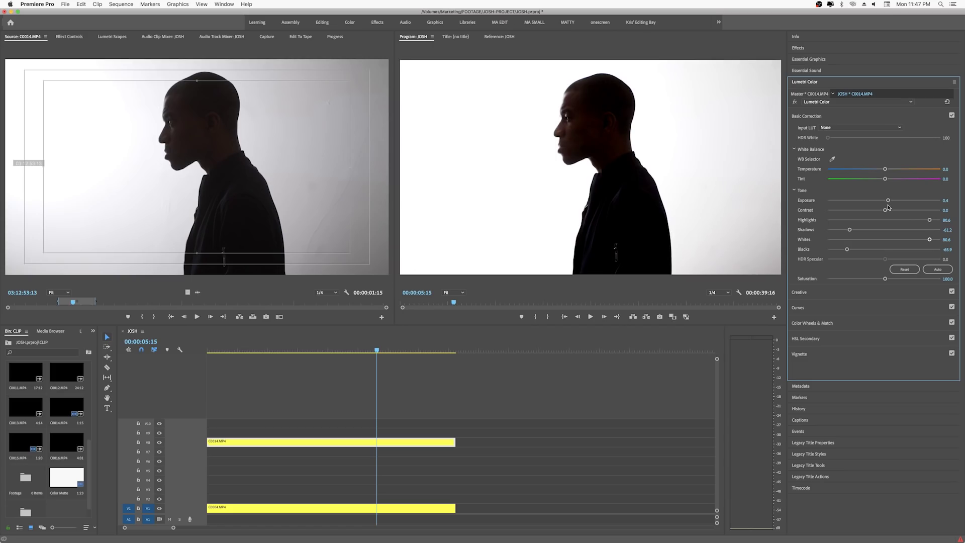
Step: Play the graded sequence, then return the playhead to about two seconds in
key(space)
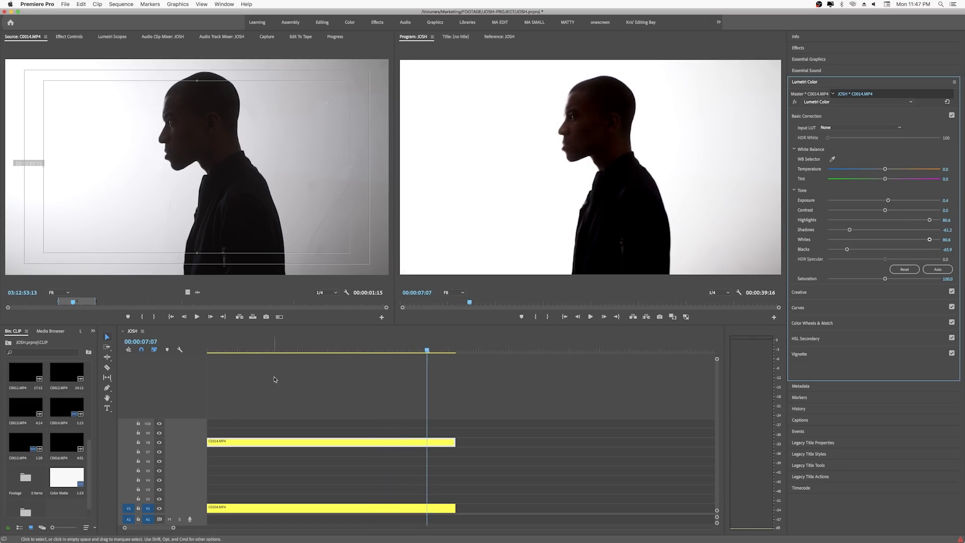
drag(304, 353, 271, 352)
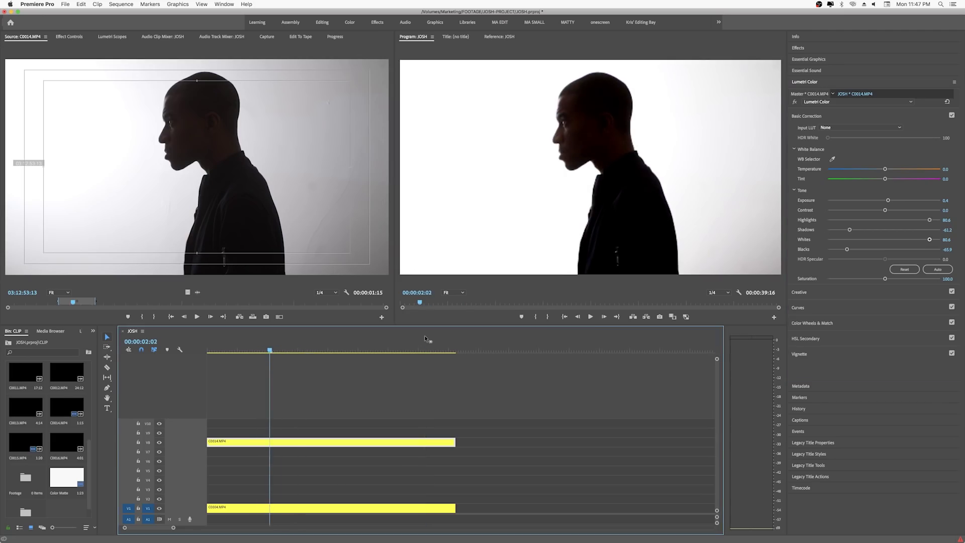
click(69, 36)
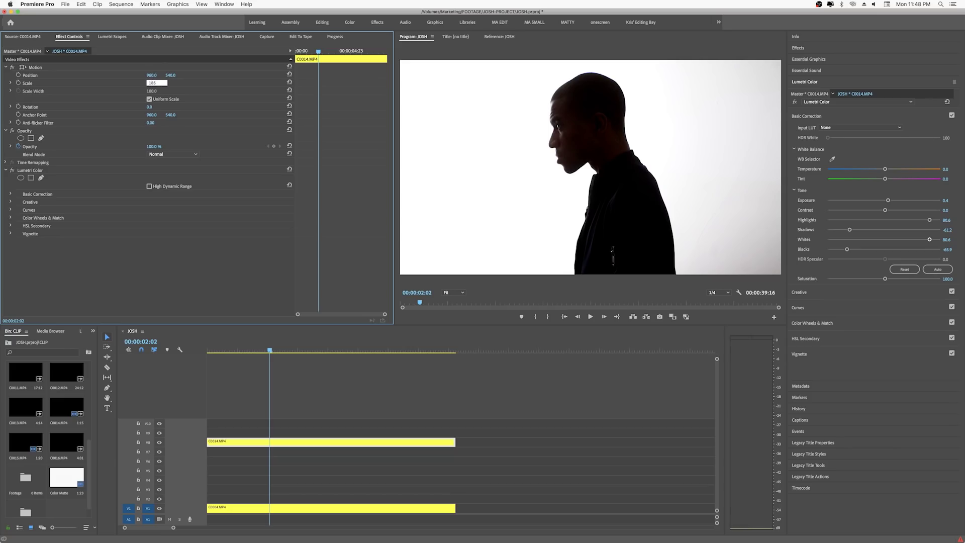
Step: Scale the silhouette clip to 185 and shift it down and left so the profile fills the frame
key(Return)
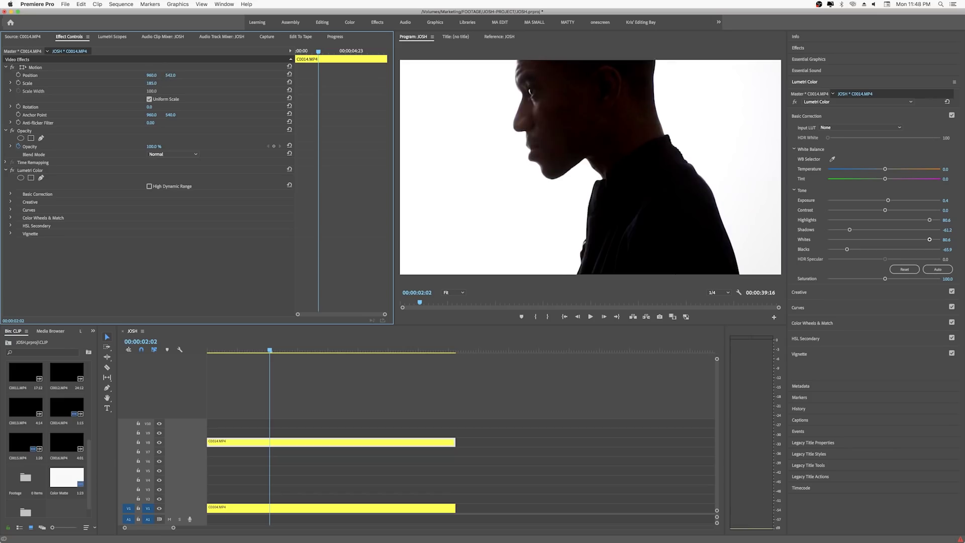
drag(171, 75, 211, 75)
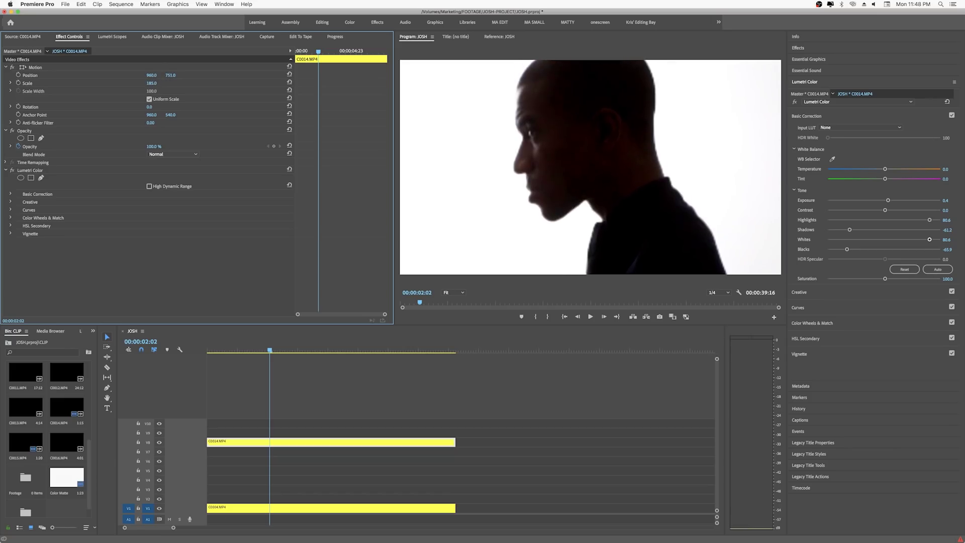
mouse_move(151, 74)
mouse_down()
mouse_move(138, 75)
mouse_move(155, 76)
mouse_up()
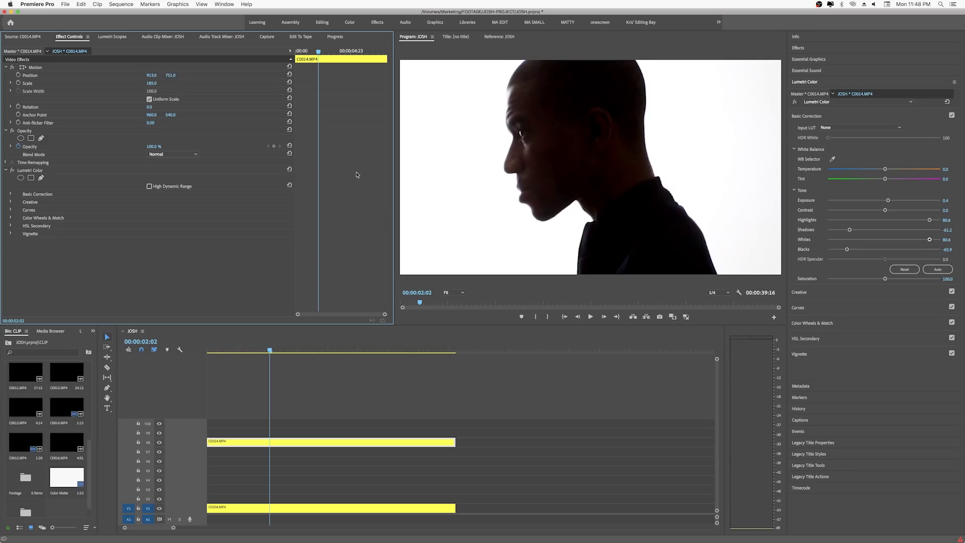
click(337, 397)
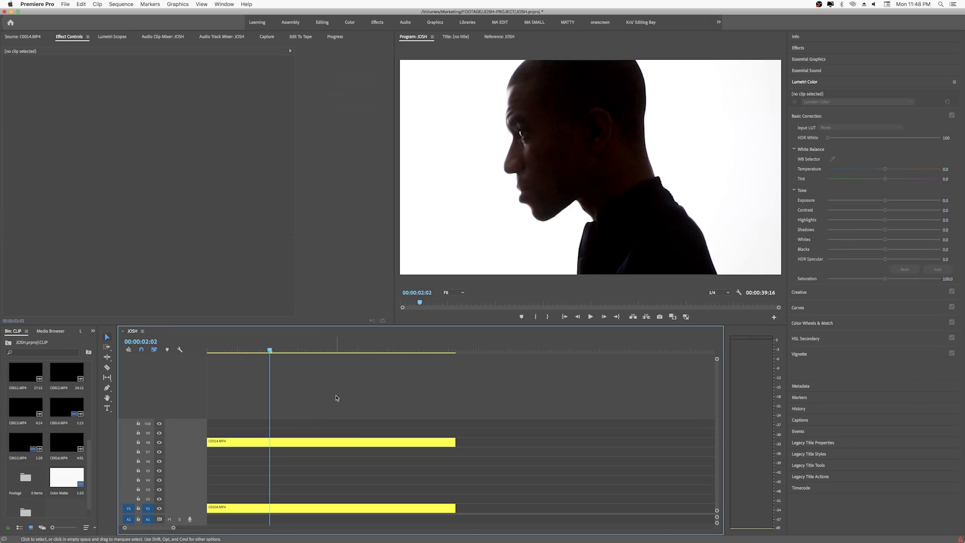
click(323, 445)
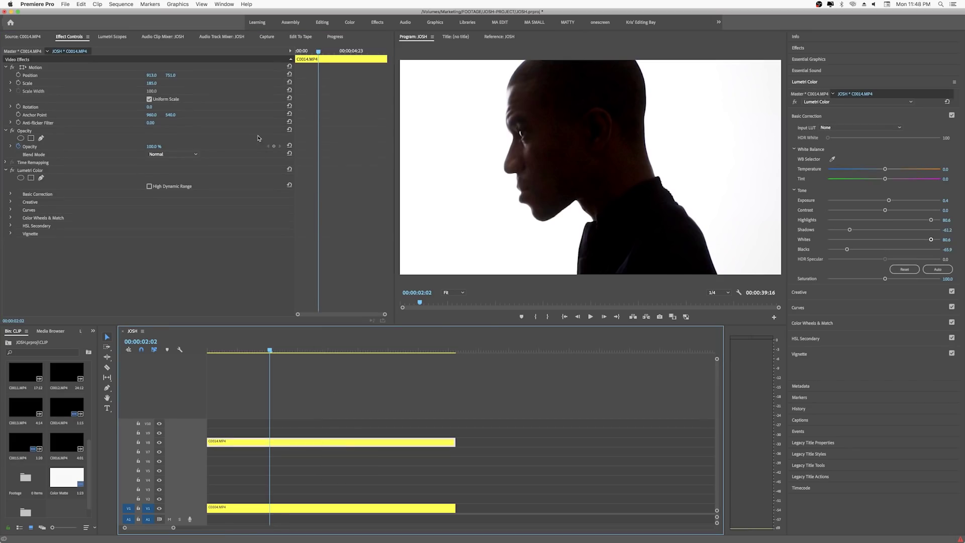
Step: Set the silhouette clip's blend mode to Lighten and return to the sequence start
click(173, 155)
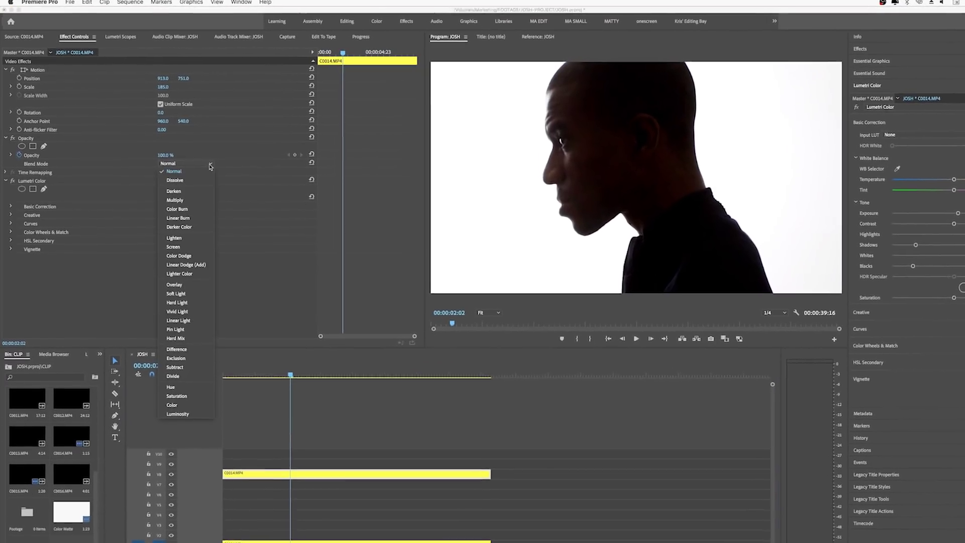
click(178, 244)
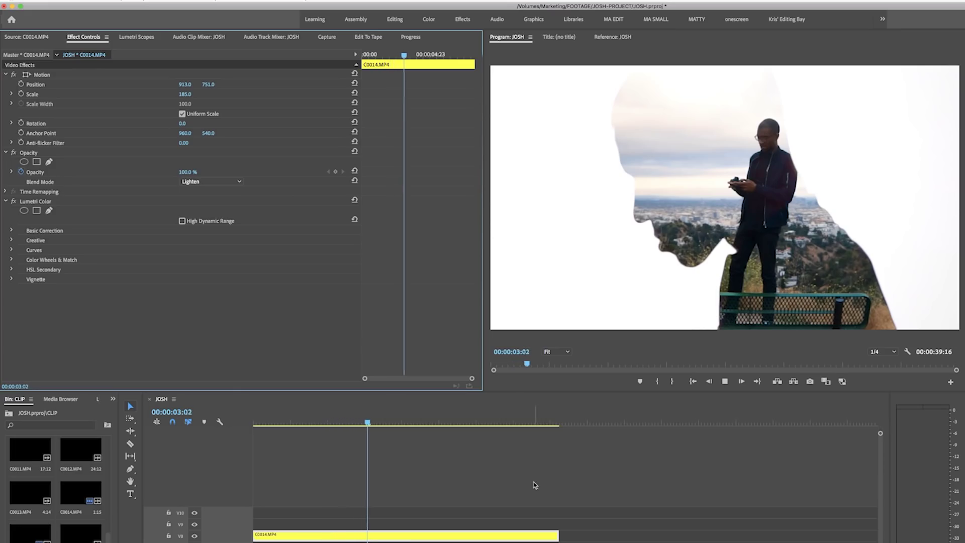
key(space)
key(d)
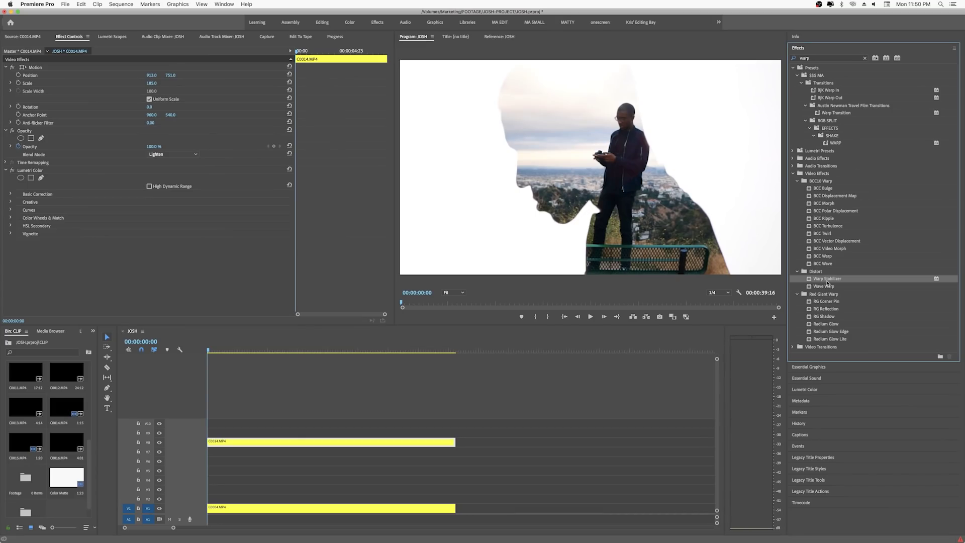
Step: Apply Warp Stabilizer to C0014.MP4 and play back the stabilised composite
drag(817, 280, 292, 442)
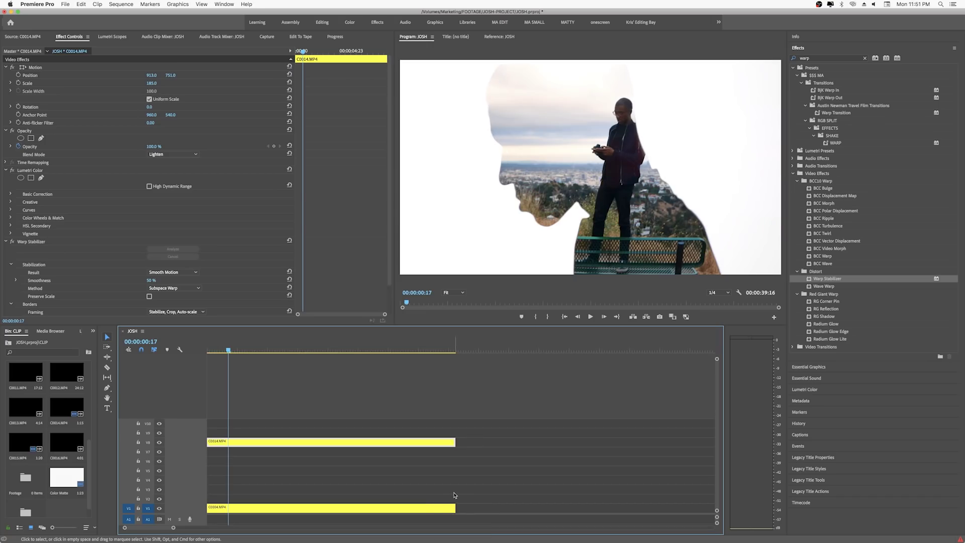
key(space)
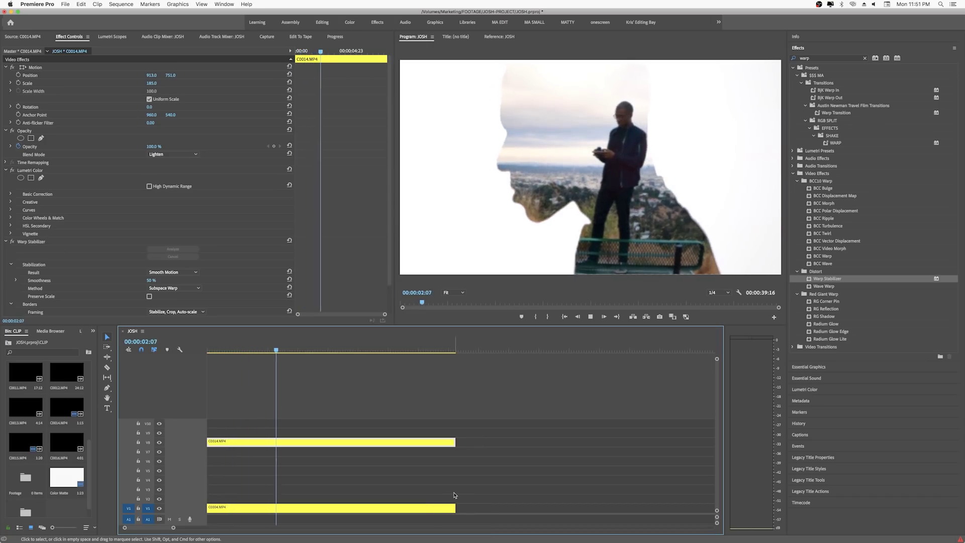
key(space)
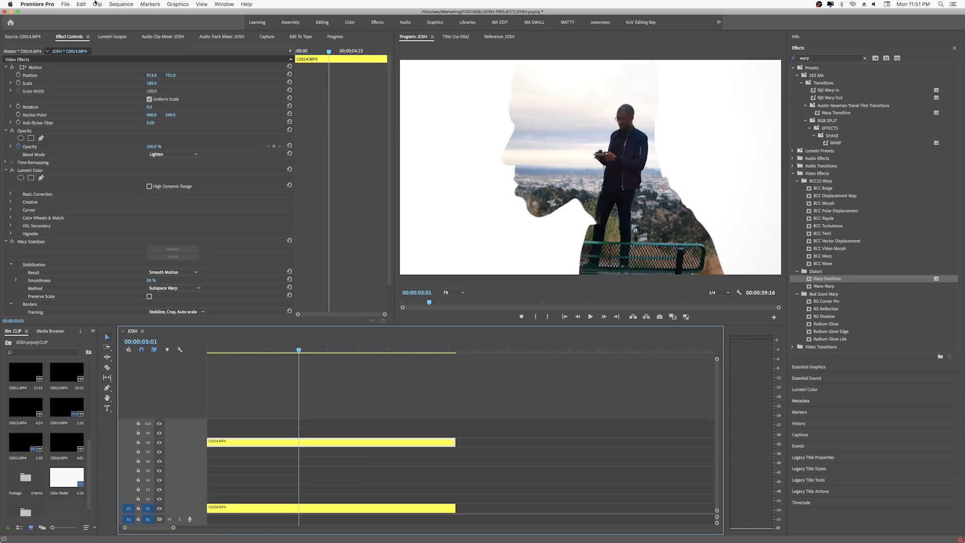
click(98, 4)
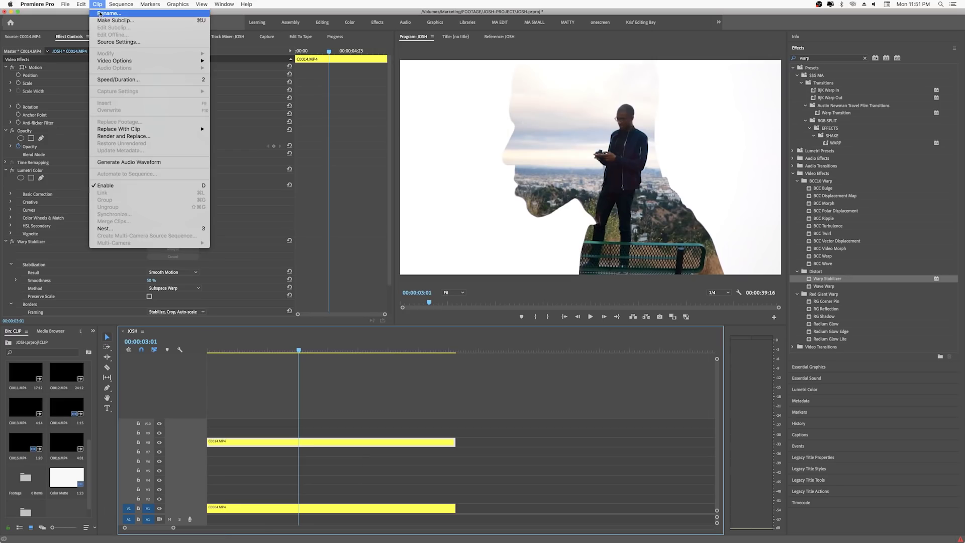
Step: Nest the silhouette clip as Nested Sequence 05 and blend it with Lighten
click(184, 229)
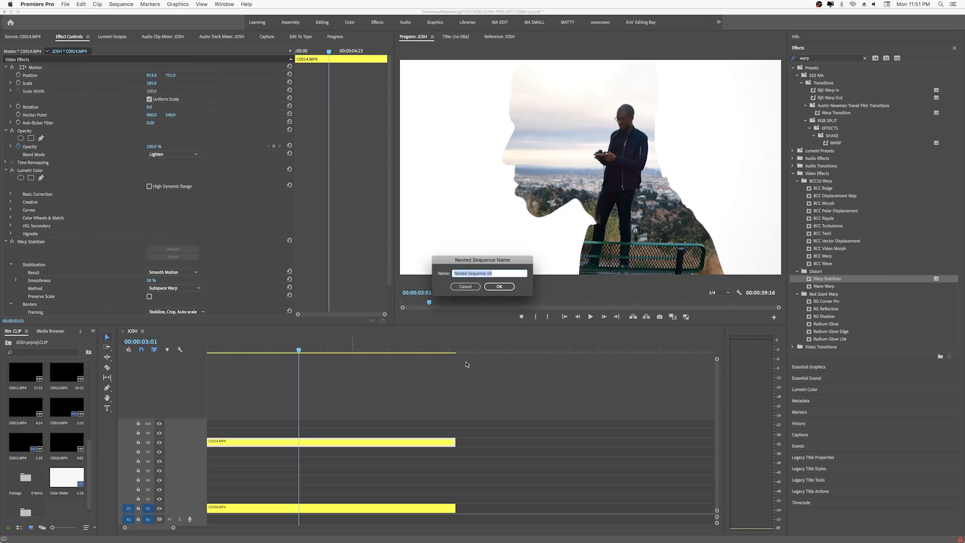
click(499, 286)
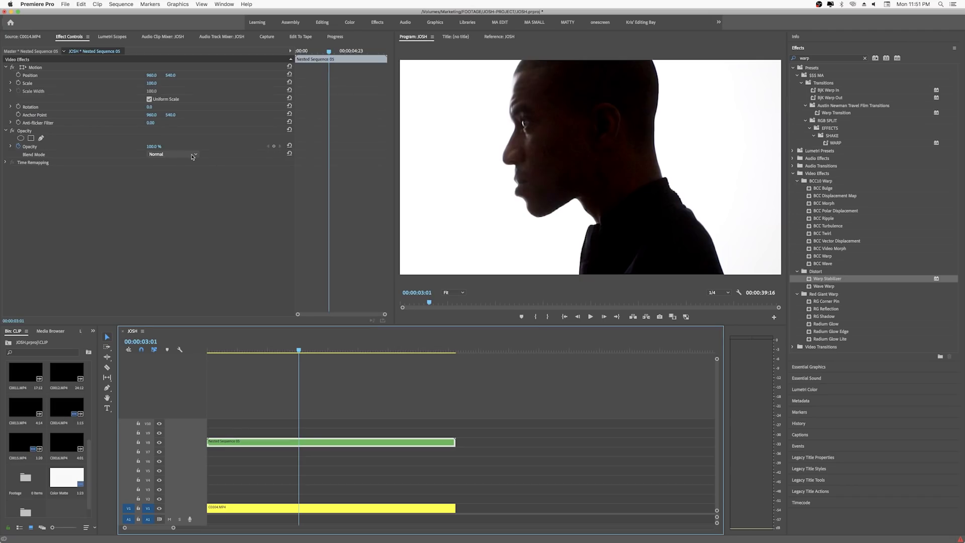
click(192, 155)
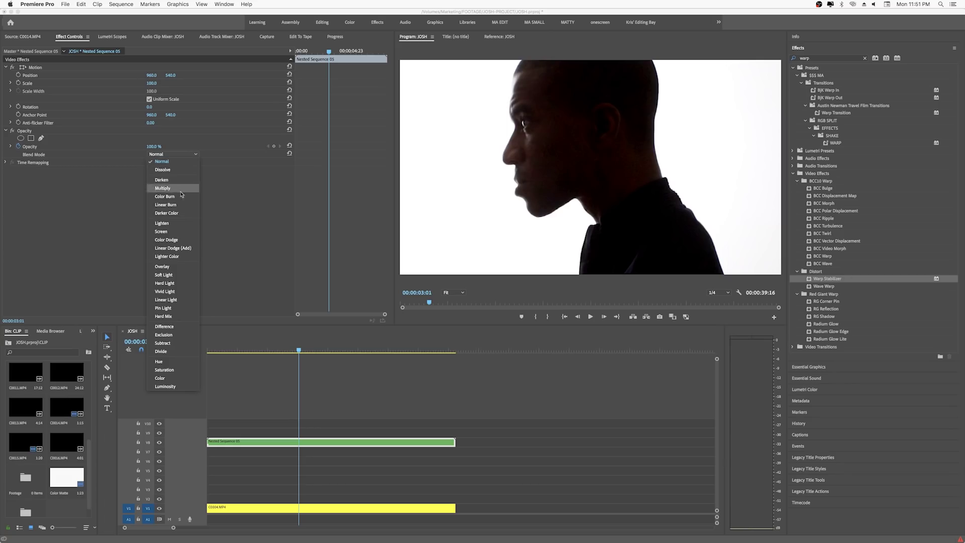
click(171, 223)
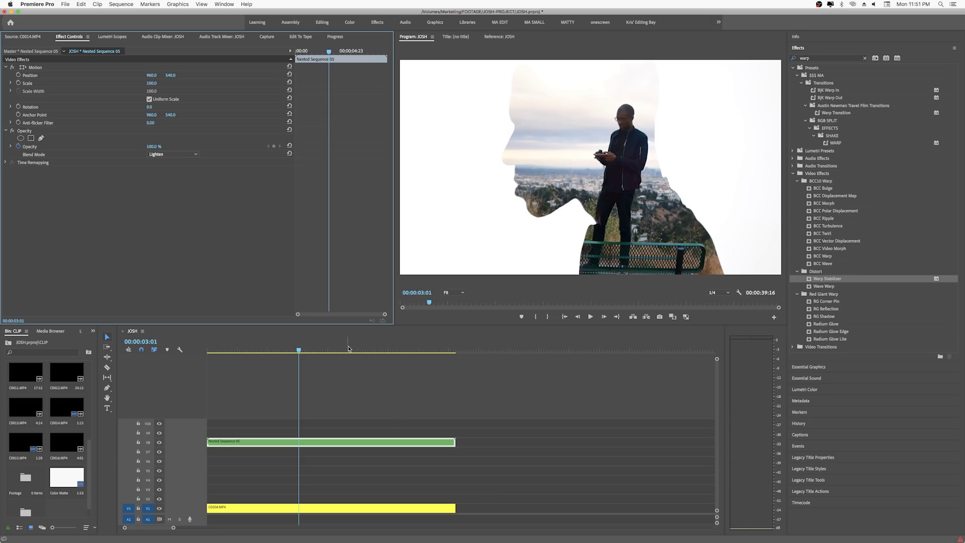
mouse_move(351, 350)
mouse_down()
mouse_move(394, 354)
mouse_move(338, 351)
mouse_up()
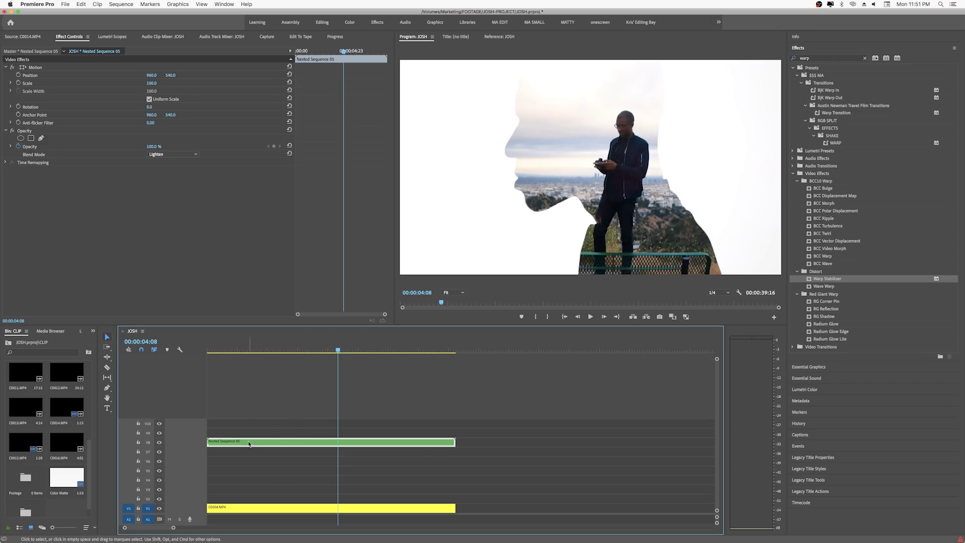
Step: Duplicate Nested Sequence 05 onto V9 and hide the city footage on V1
drag(261, 446, 258, 434)
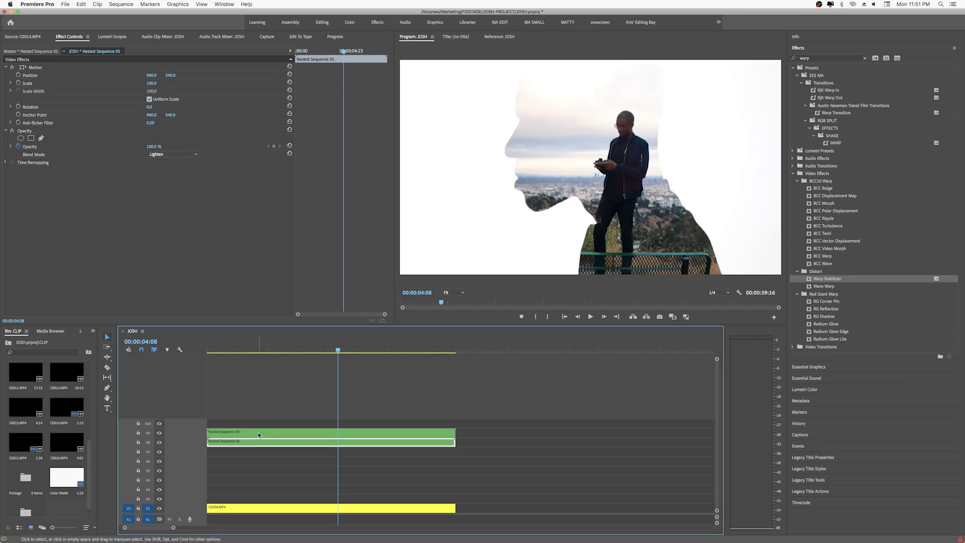
click(261, 435)
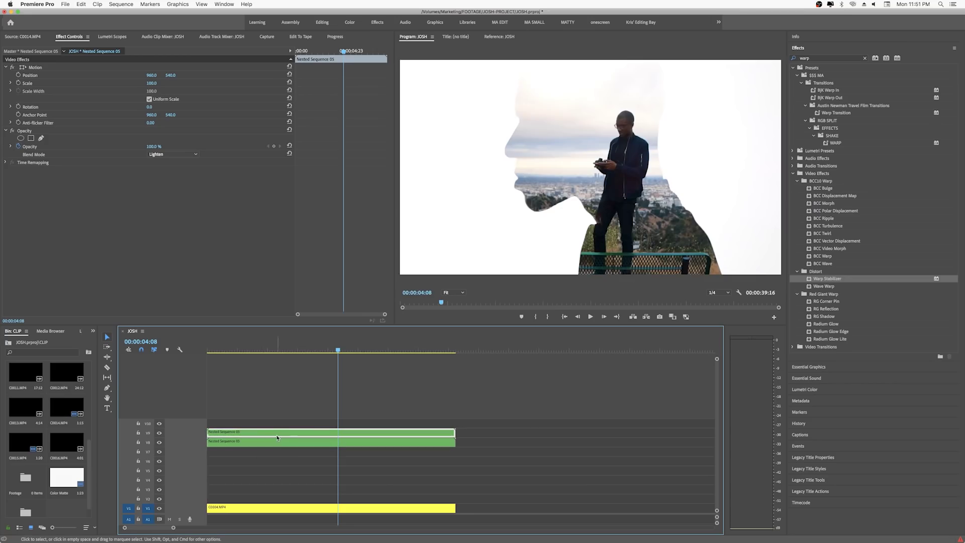
click(306, 446)
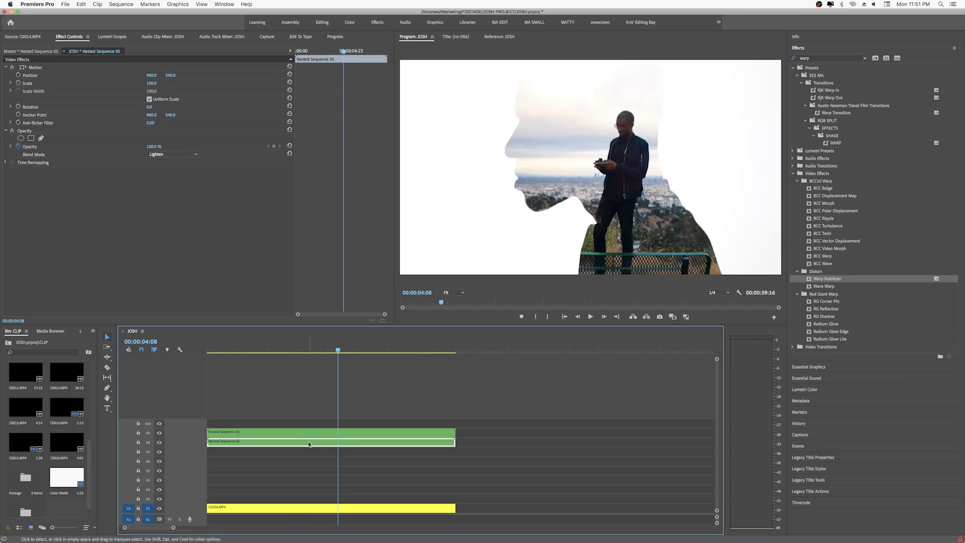
click(158, 508)
click(254, 432)
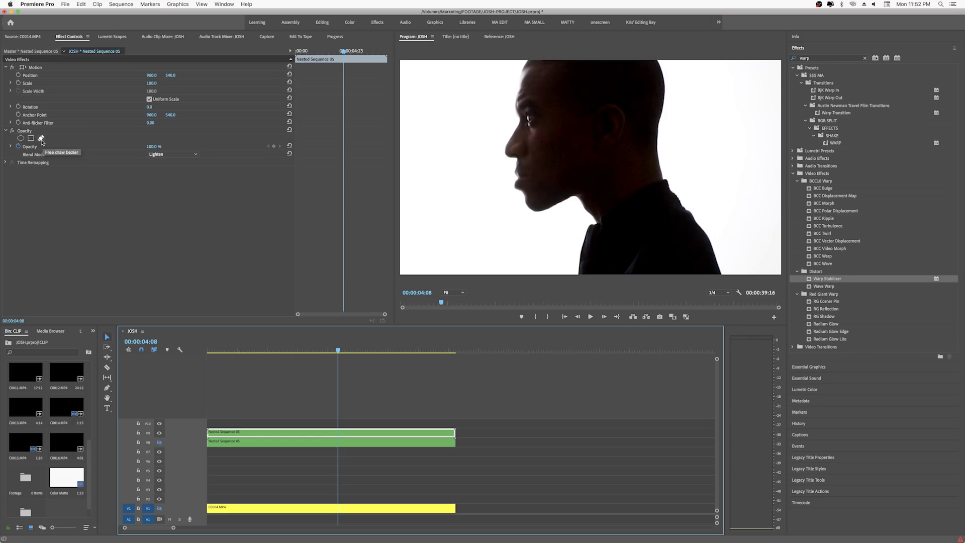
click(42, 139)
Step: Draw a closed mask tracing the face profile on the V9 copy, with 81 feather and 15 expansion
click(524, 77)
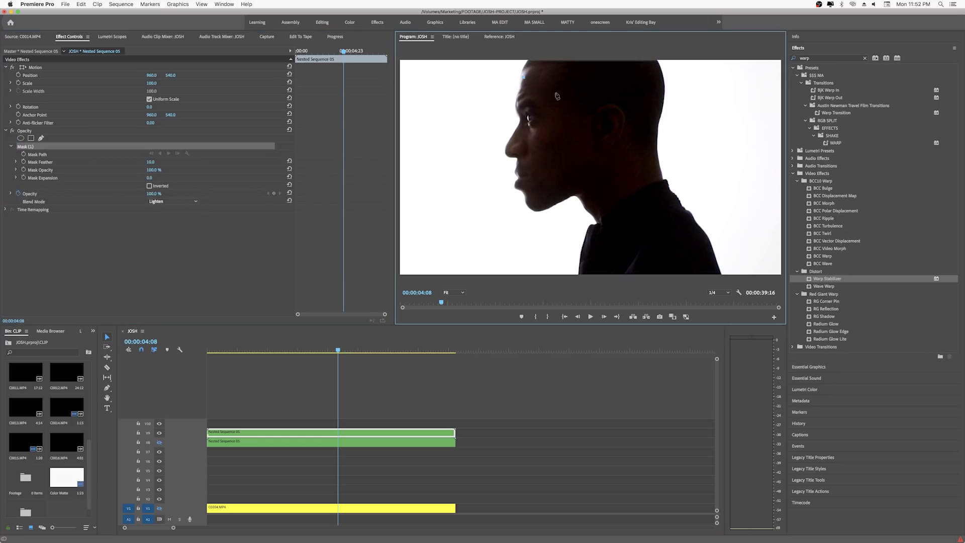
click(555, 101)
click(568, 136)
click(567, 171)
click(558, 200)
click(540, 215)
click(517, 192)
click(508, 164)
click(499, 151)
click(503, 123)
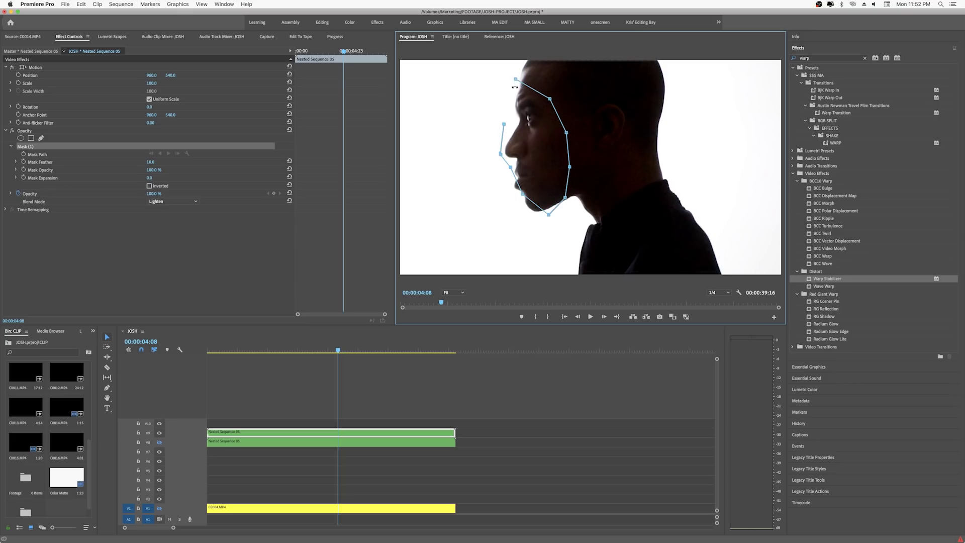
click(512, 96)
click(515, 79)
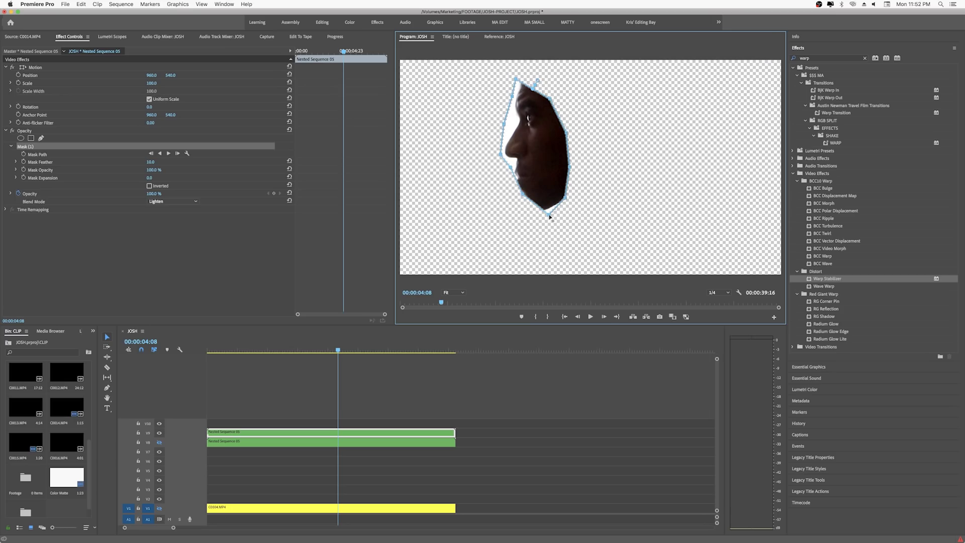
drag(549, 216, 513, 197)
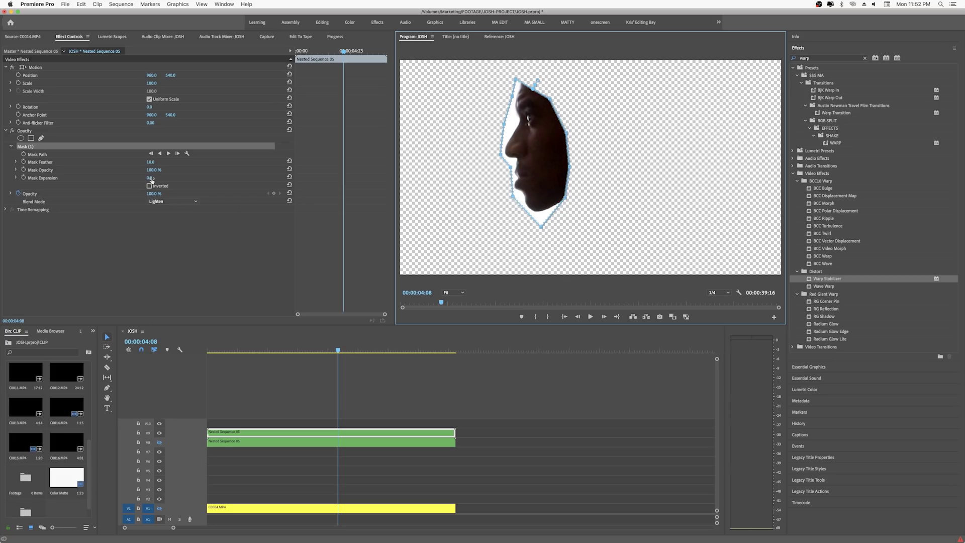
mouse_move(150, 177)
mouse_down()
mouse_move(201, 161)
mouse_move(158, 161)
mouse_up()
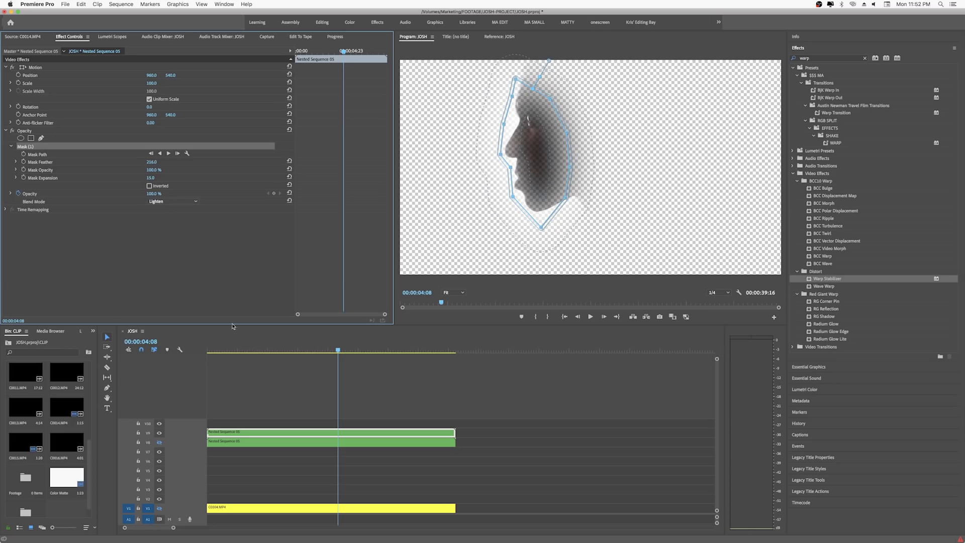
Step: Make V8 and V1 visible again, toggling V1 to check the masked face
click(159, 442)
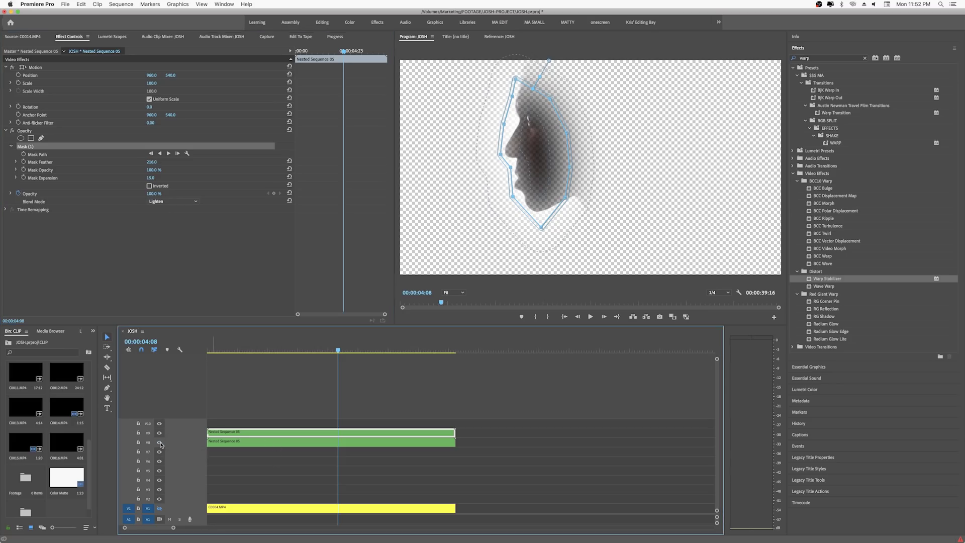
click(159, 508)
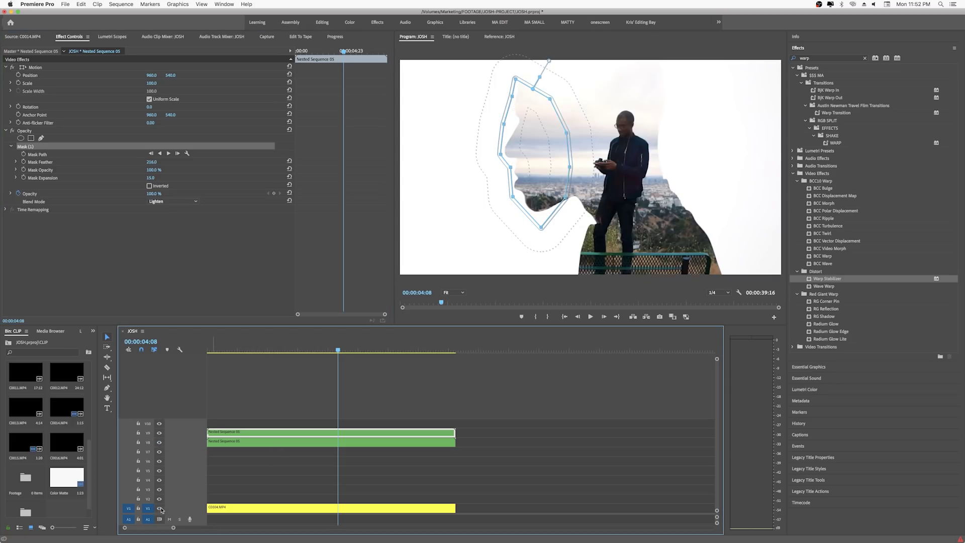
click(260, 442)
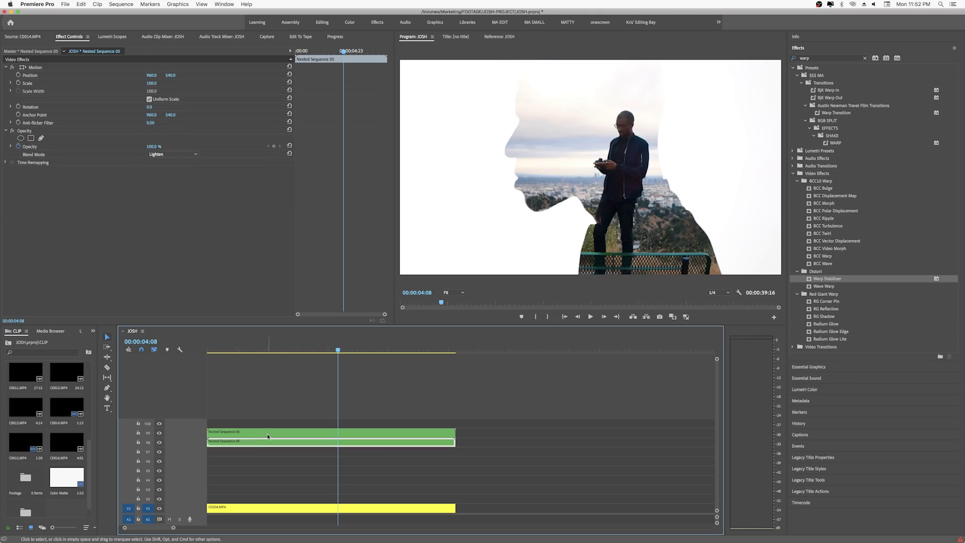
click(262, 433)
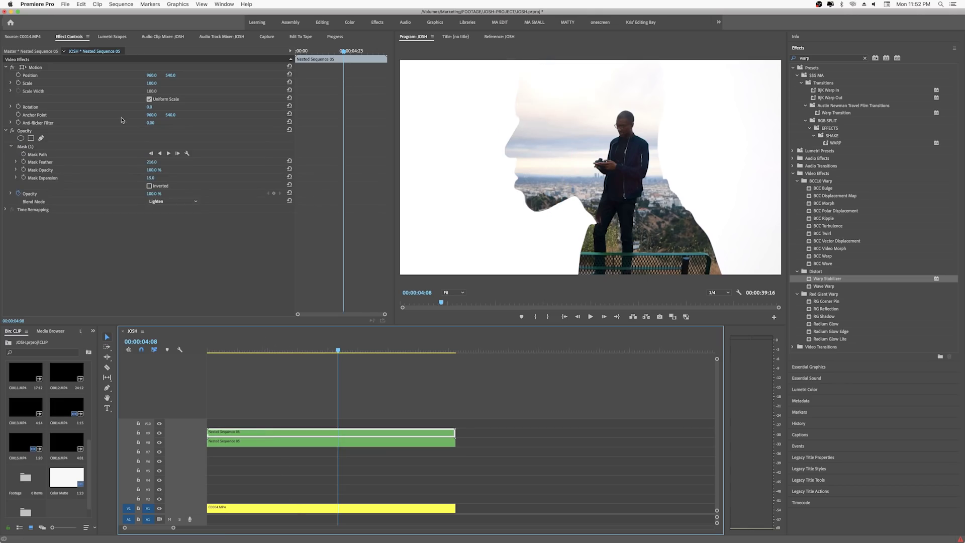
click(159, 508)
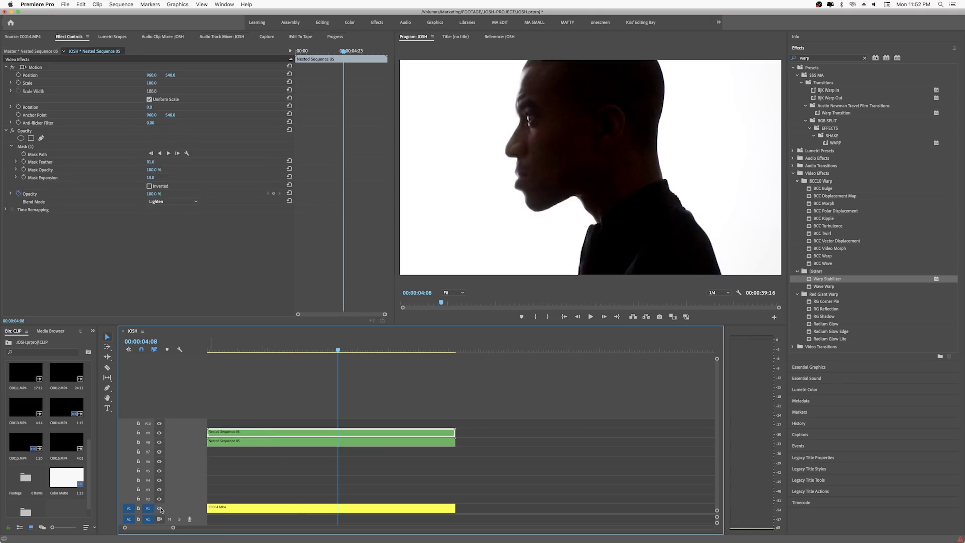
click(160, 508)
click(304, 508)
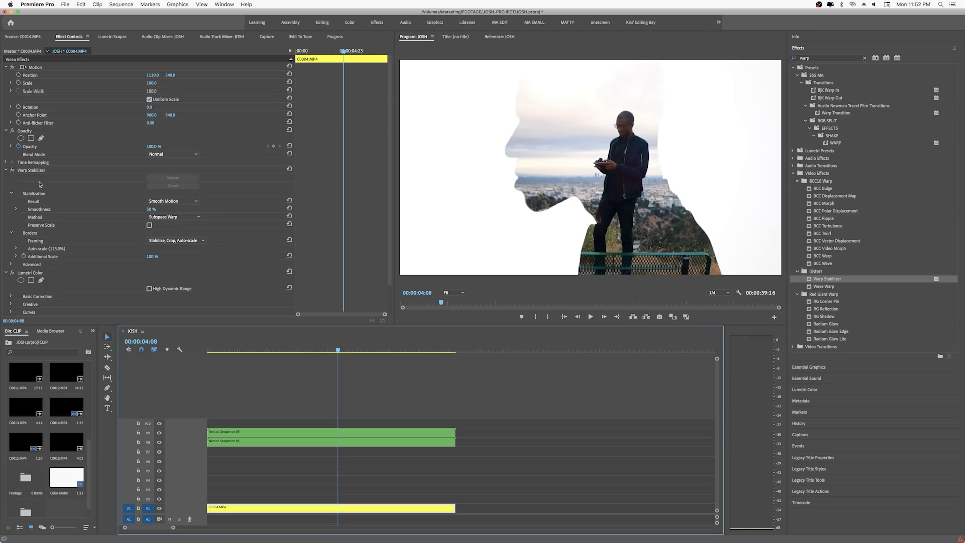
Step: Try Normal, Darken and Overlay blend modes on the V9 masked face copy
click(7, 172)
click(327, 432)
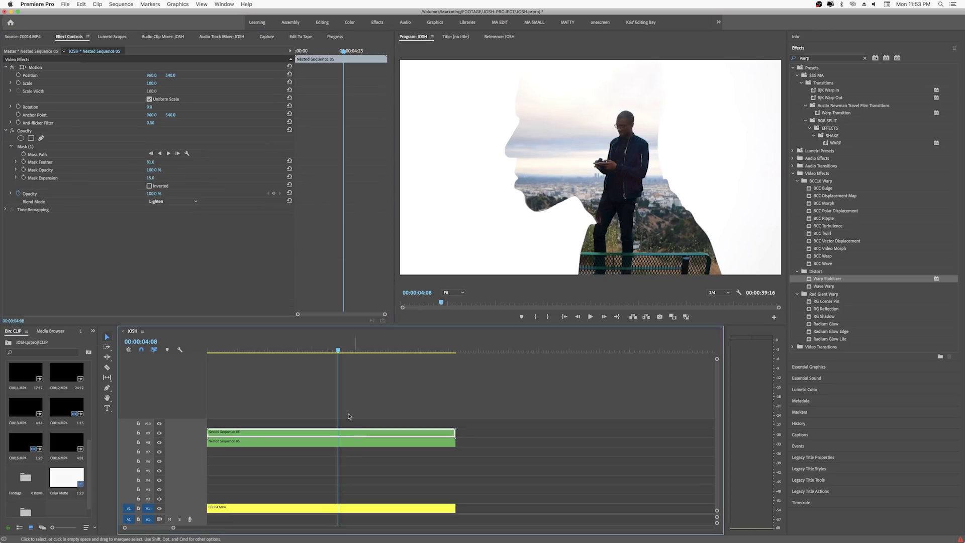
click(163, 200)
click(166, 208)
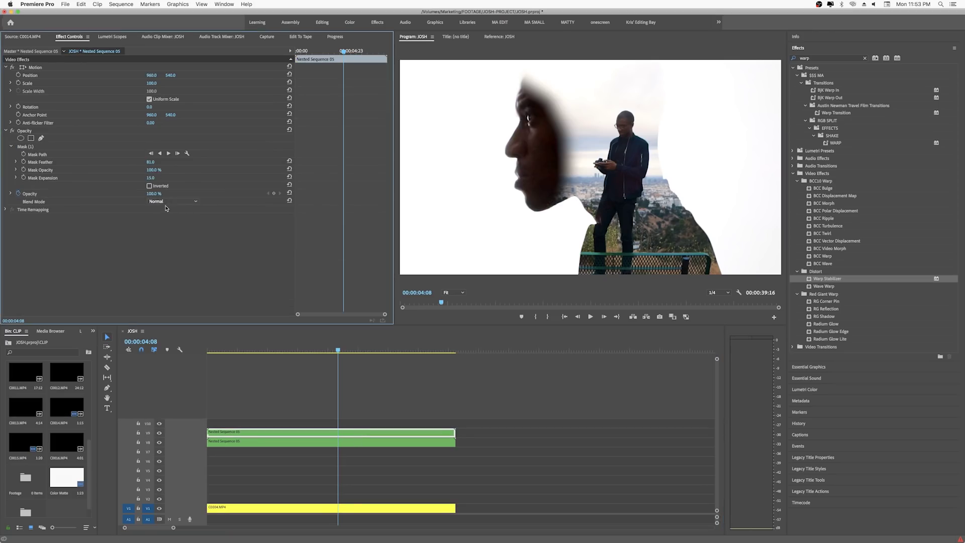
click(171, 201)
click(181, 229)
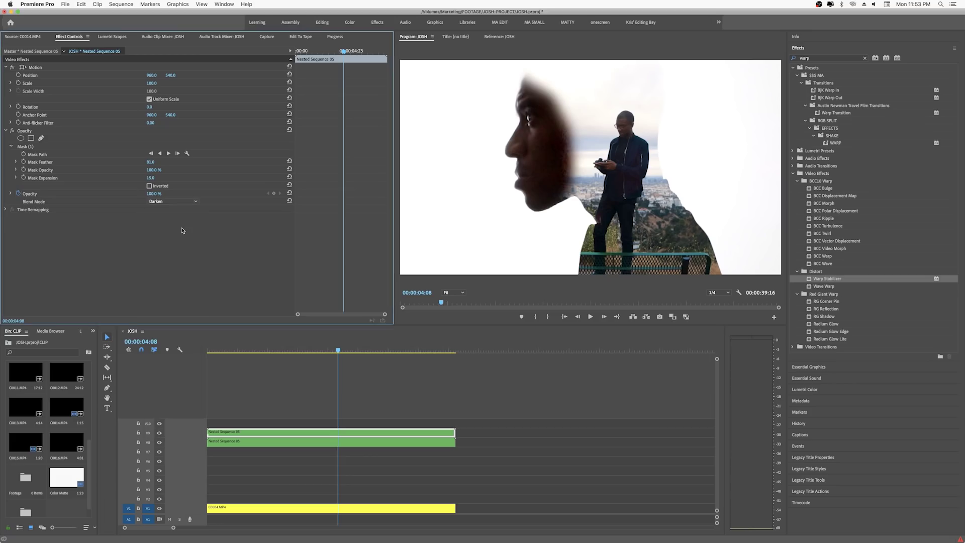
click(180, 204)
click(194, 320)
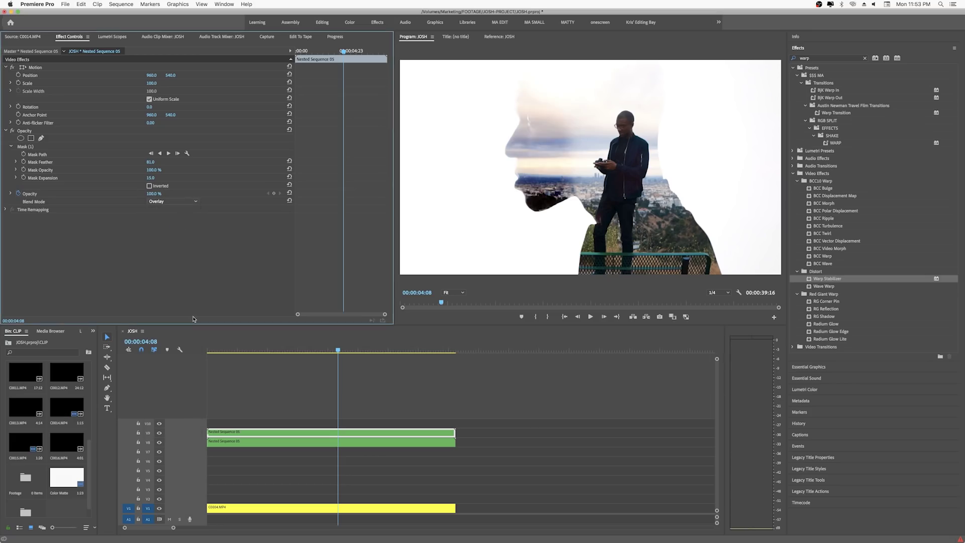
click(178, 202)
click(177, 171)
Step: Set the face copy back to Normal blending with the mask feather raised to 480
drag(150, 161, 158, 162)
click(167, 201)
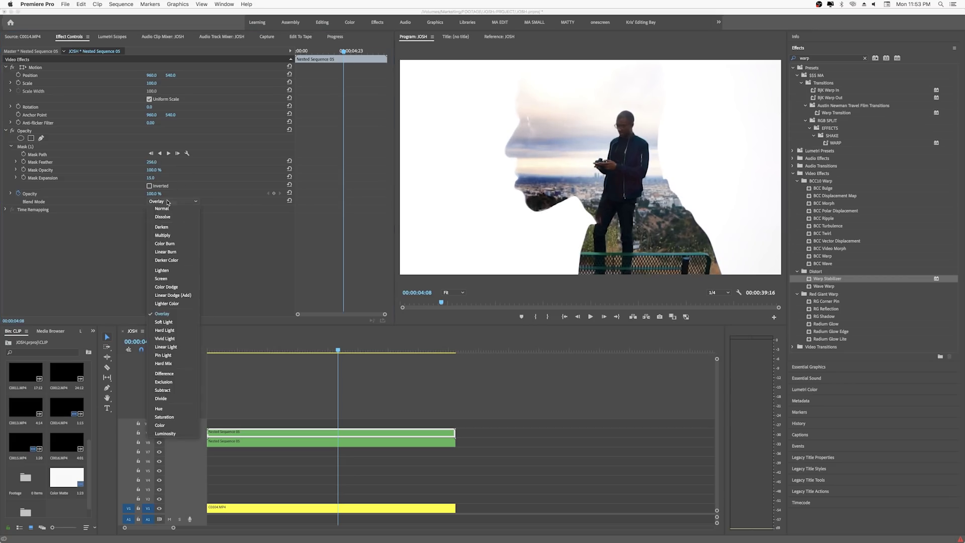
click(194, 208)
drag(153, 163, 157, 161)
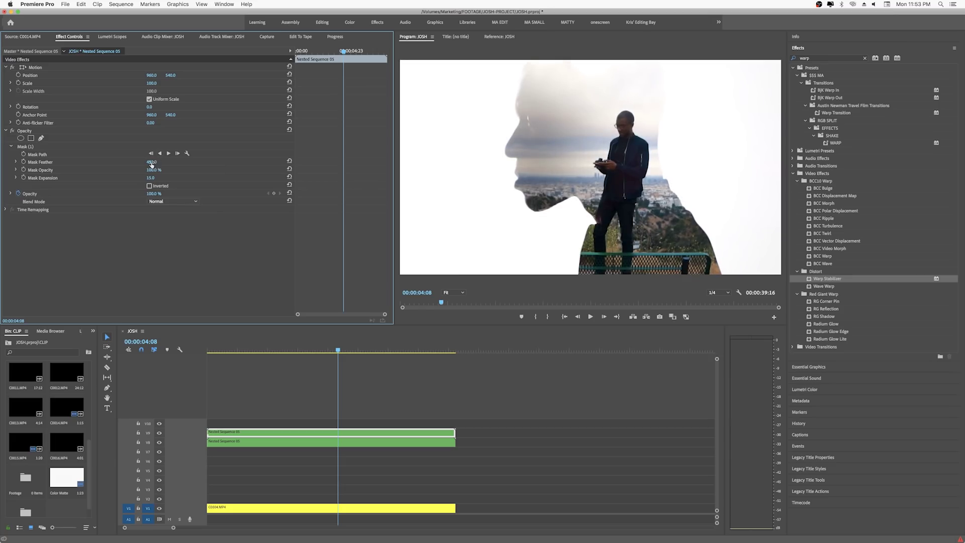
click(171, 203)
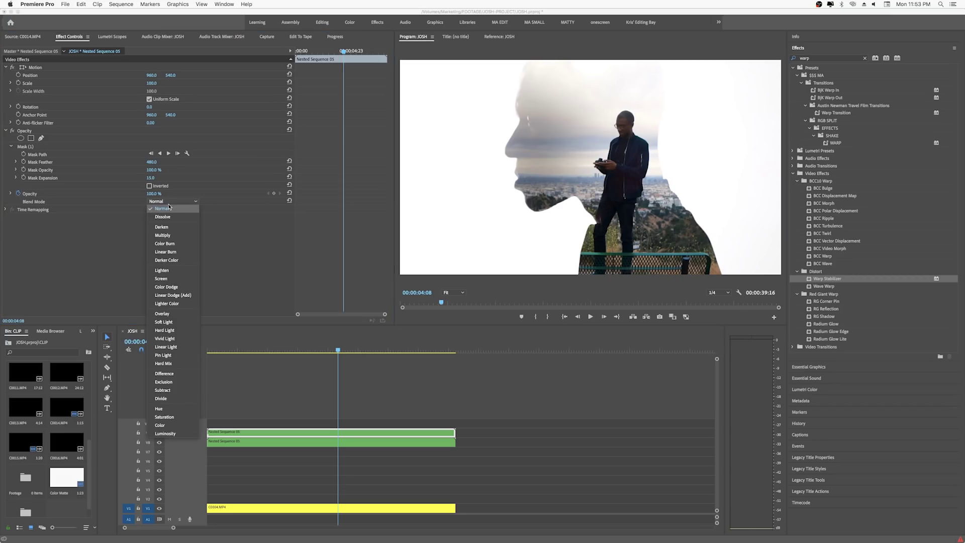
click(170, 208)
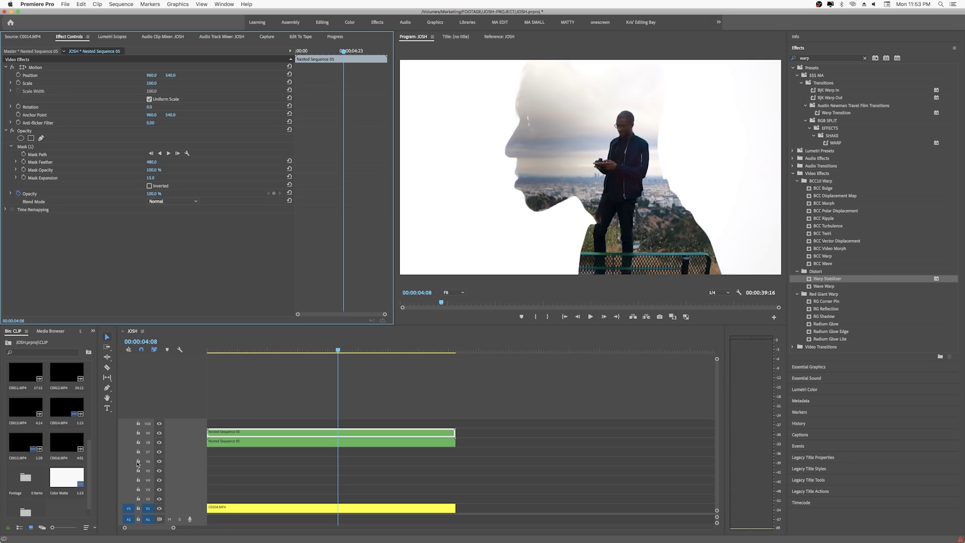
Step: Check the mask by toggling V8 and V1, preview playback, then hide V1 and zoom the timeline out
click(160, 443)
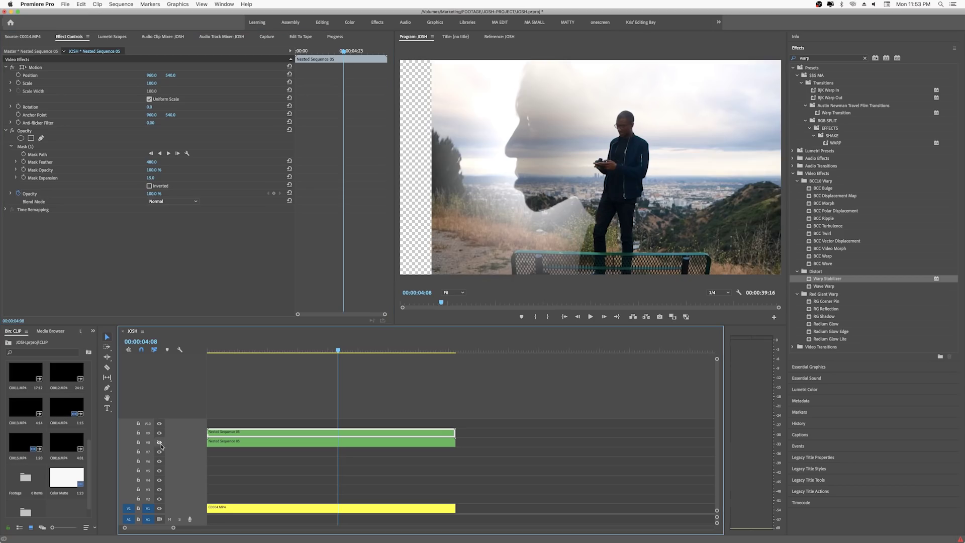
click(159, 508)
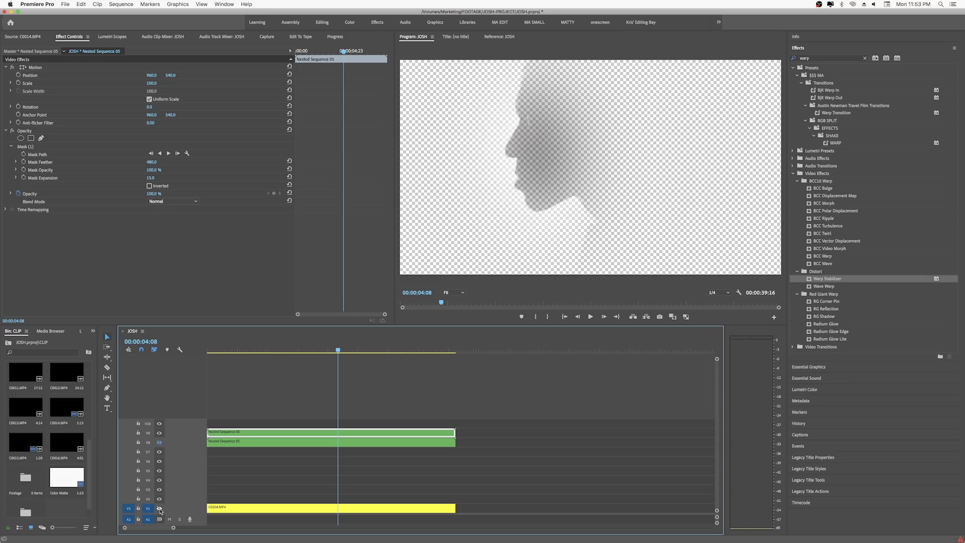
click(160, 443)
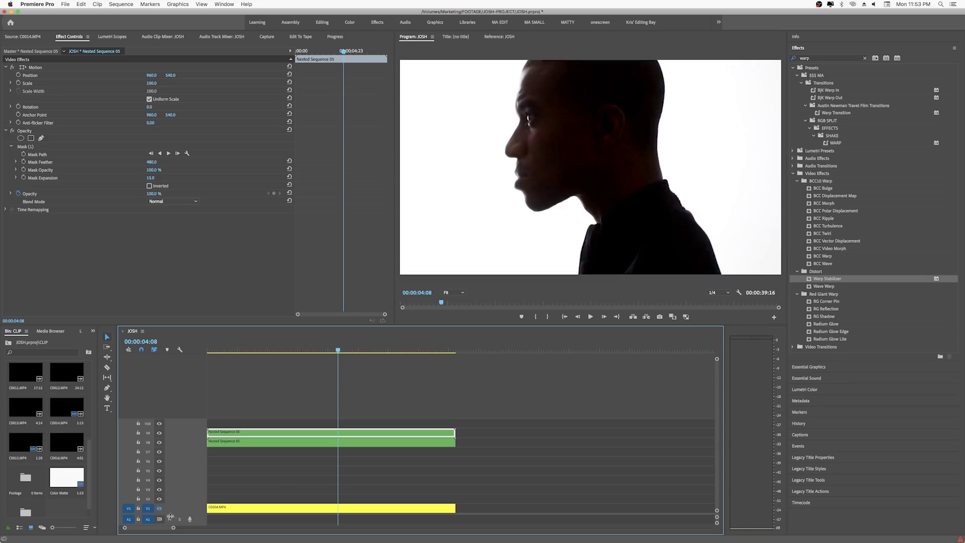
click(159, 508)
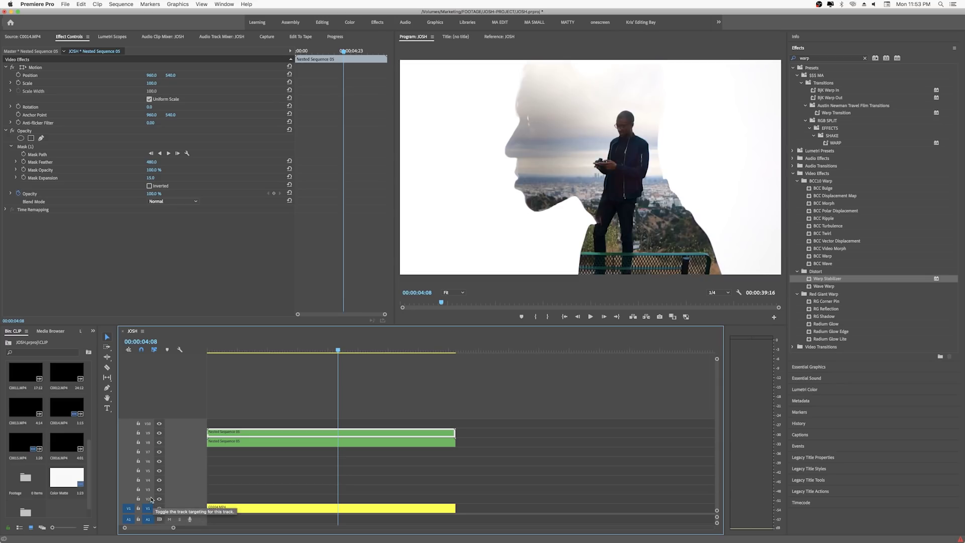
key(space)
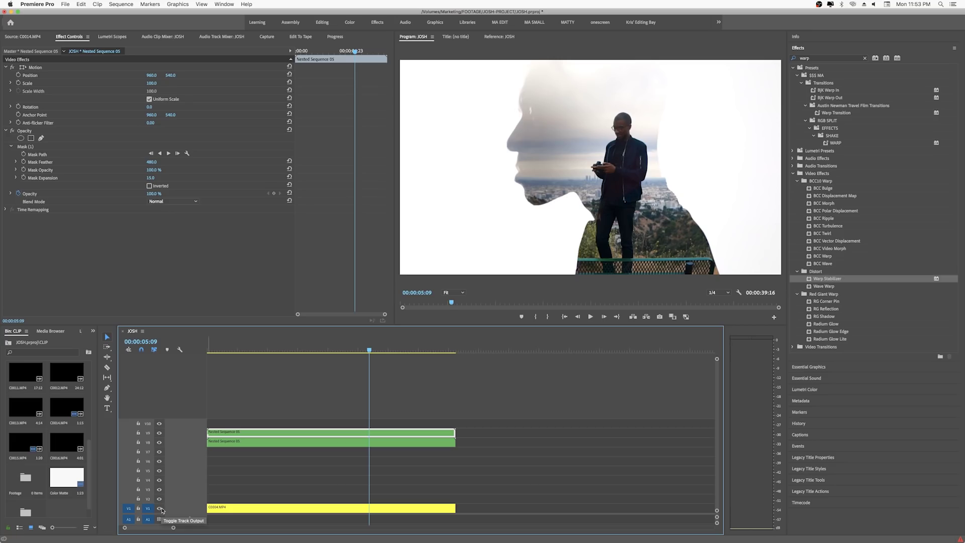
click(160, 508)
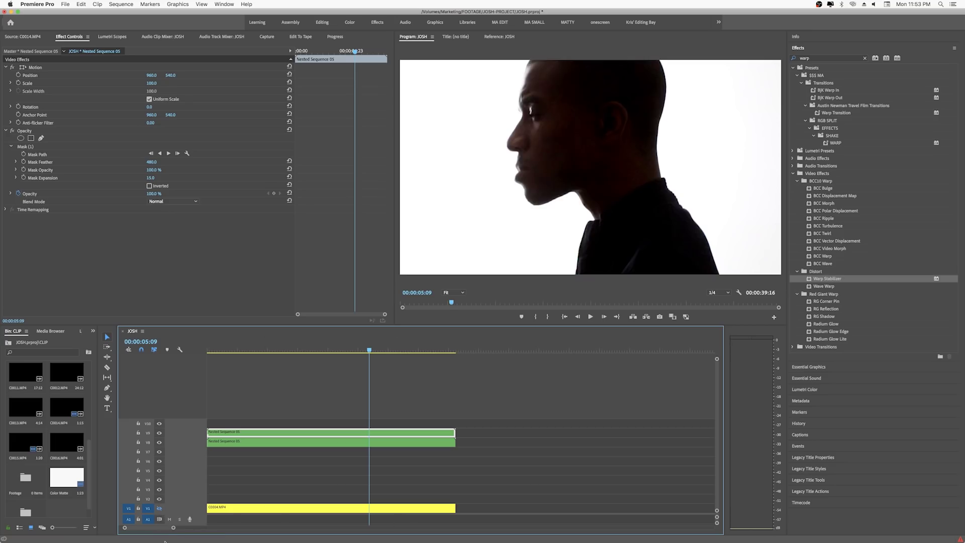
drag(174, 529, 225, 534)
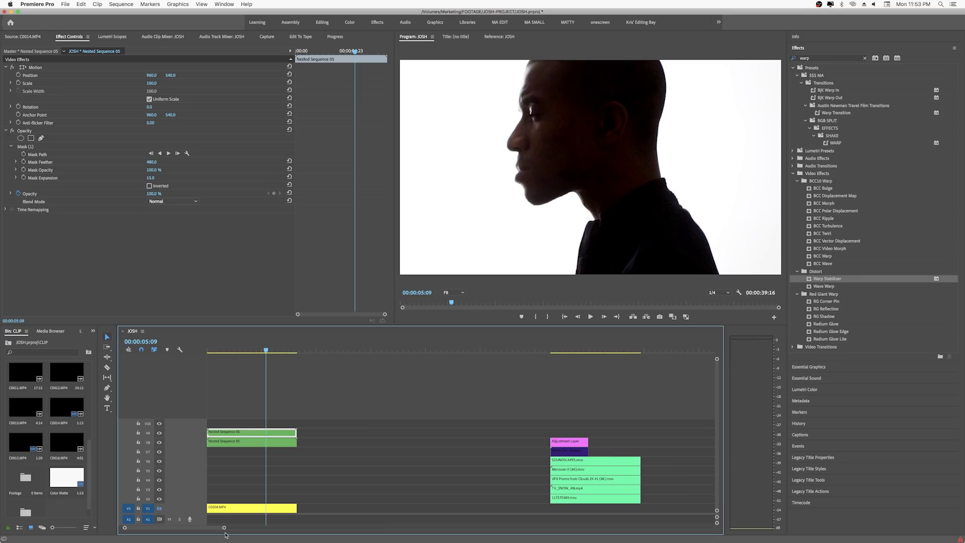
Step: Put 117270389.mov on V2 at 00:00:00:00 under the face clip and play from the start
click(539, 470)
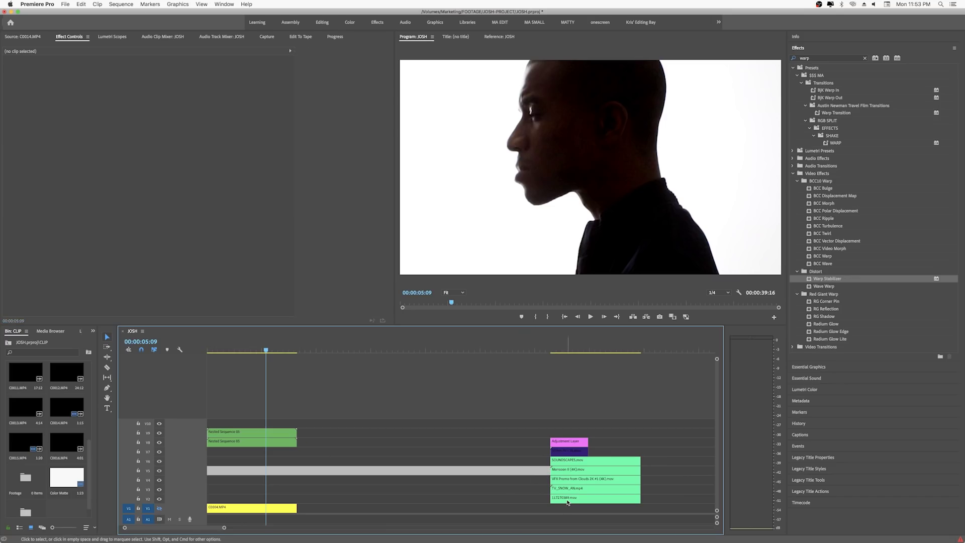
drag(567, 501, 351, 487)
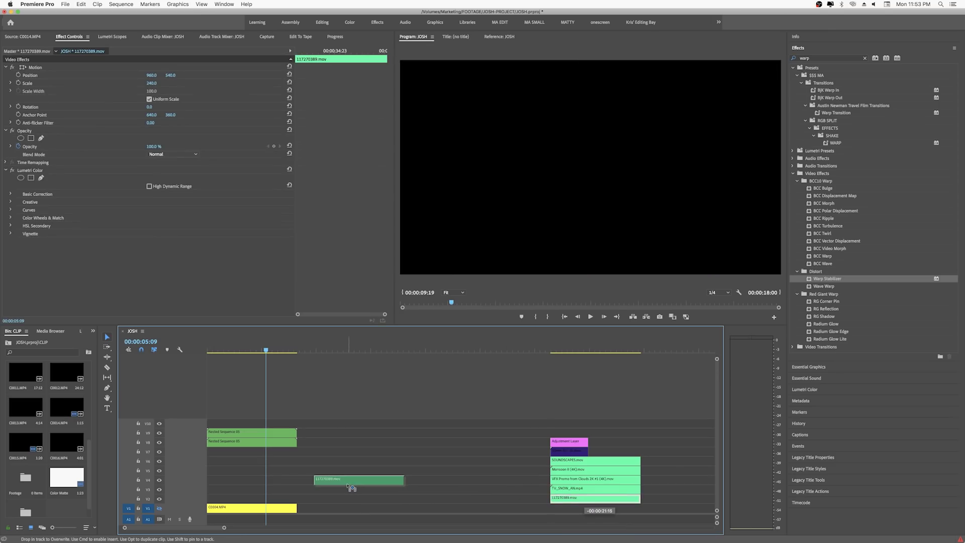
drag(351, 488, 244, 501)
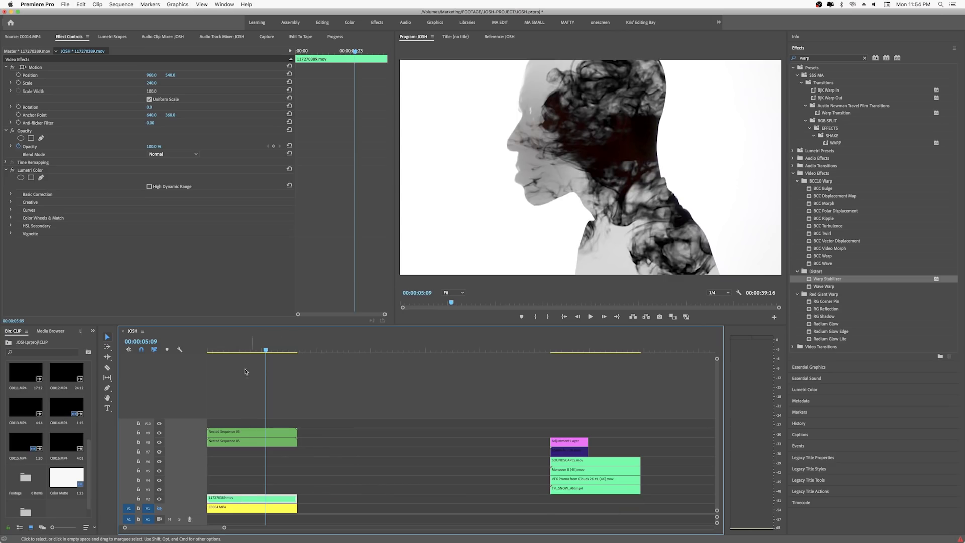
drag(217, 352, 209, 353)
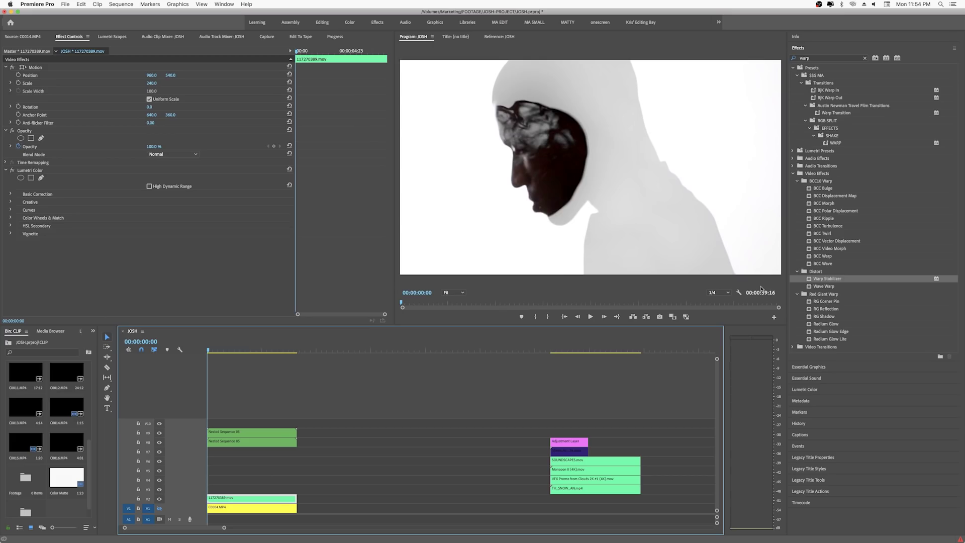
key(space)
key(space)
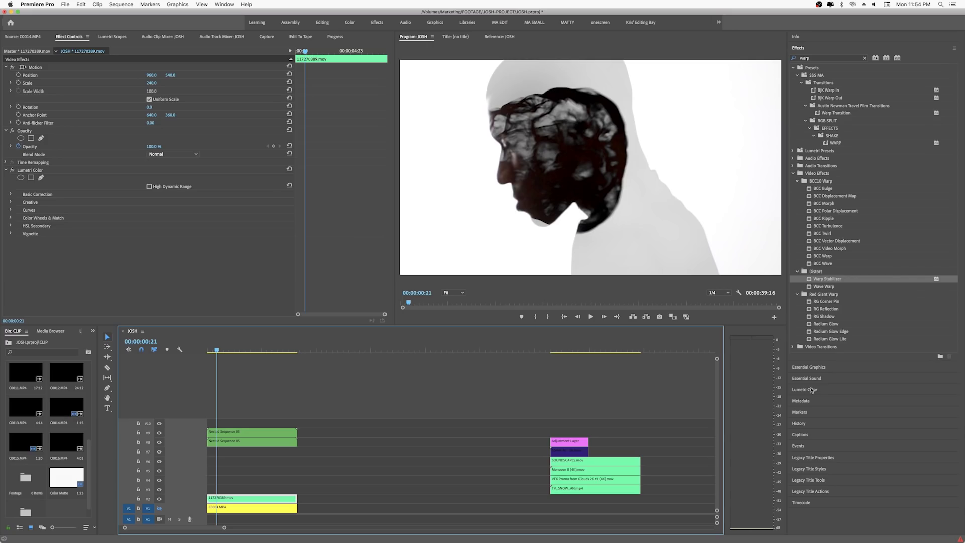
Step: Grade the ink clip with Exposure 3.8, Shadows -63.2 and Whites 50.5, then preview
click(810, 390)
drag(885, 200, 918, 201)
click(848, 229)
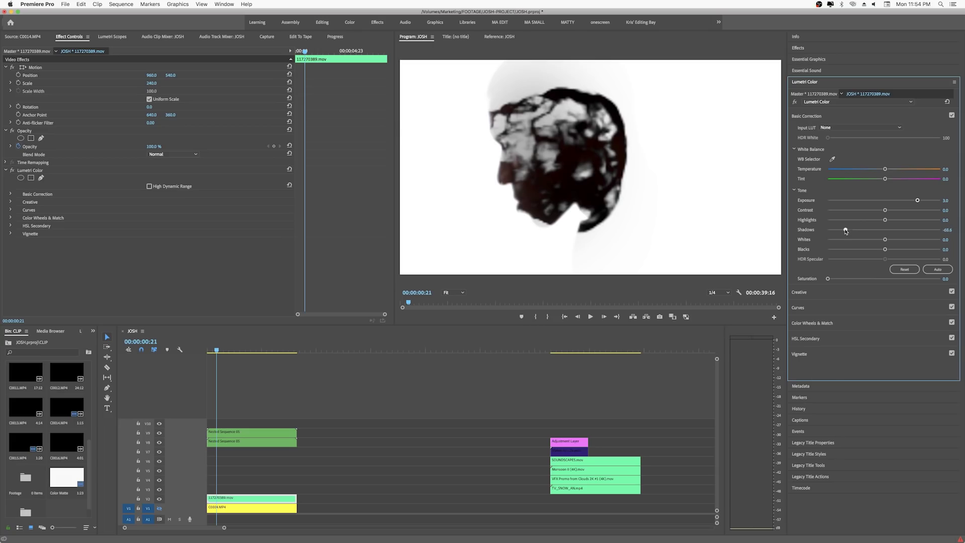
drag(903, 240, 913, 240)
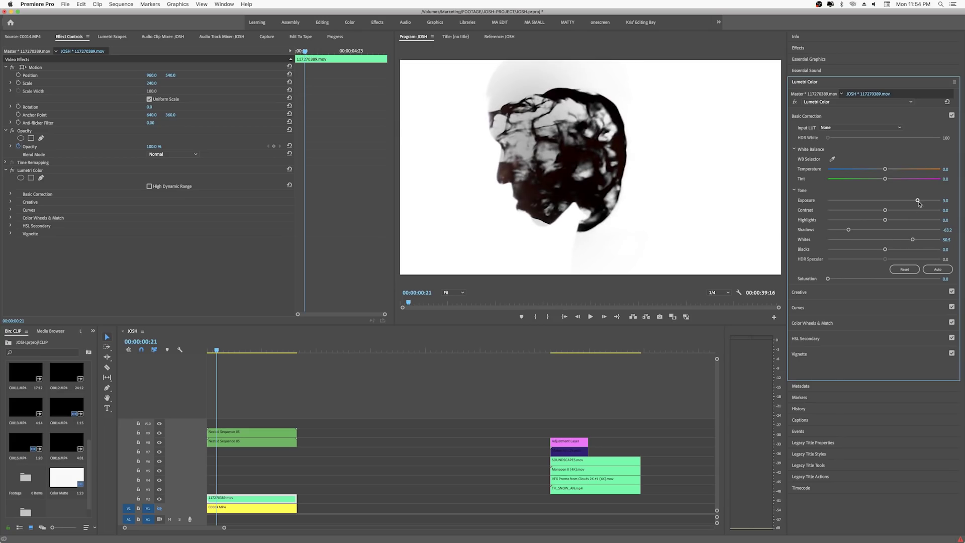
drag(917, 200, 926, 200)
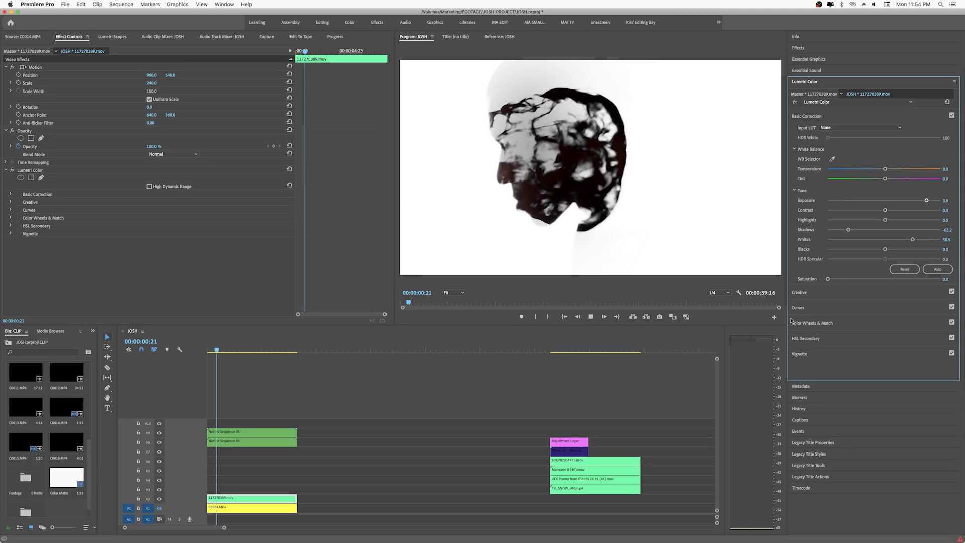
key(space)
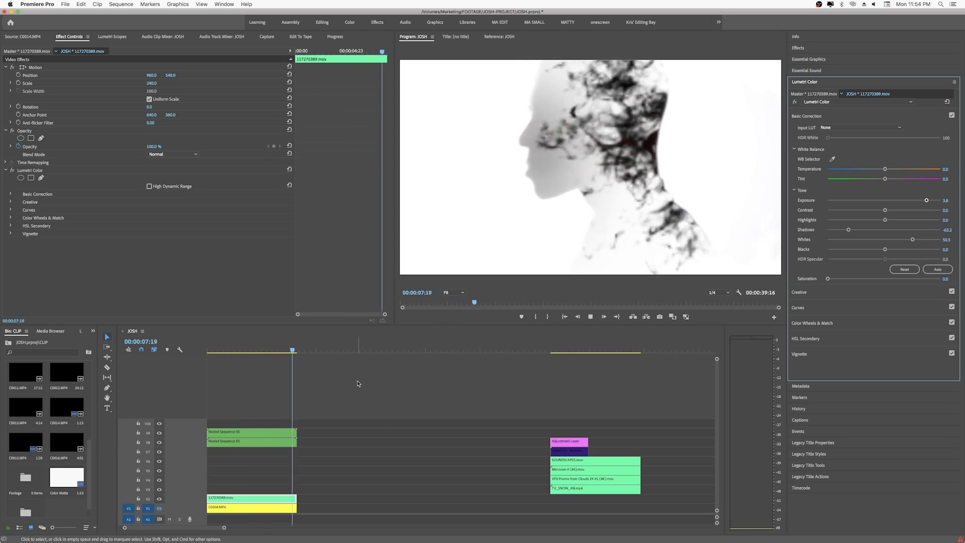
Step: Set the Program monitor playback resolution to Full and preview the blend
click(257, 350)
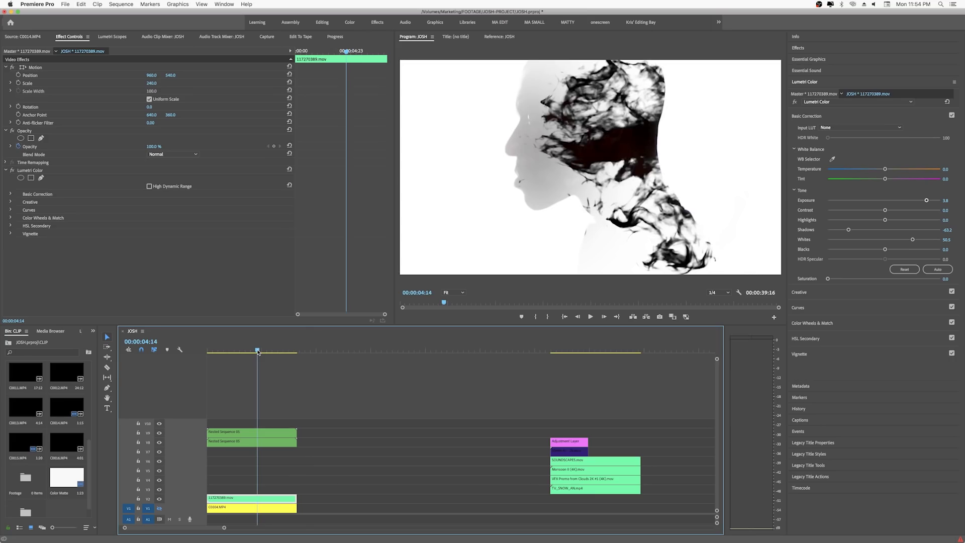
key(space)
key(space)
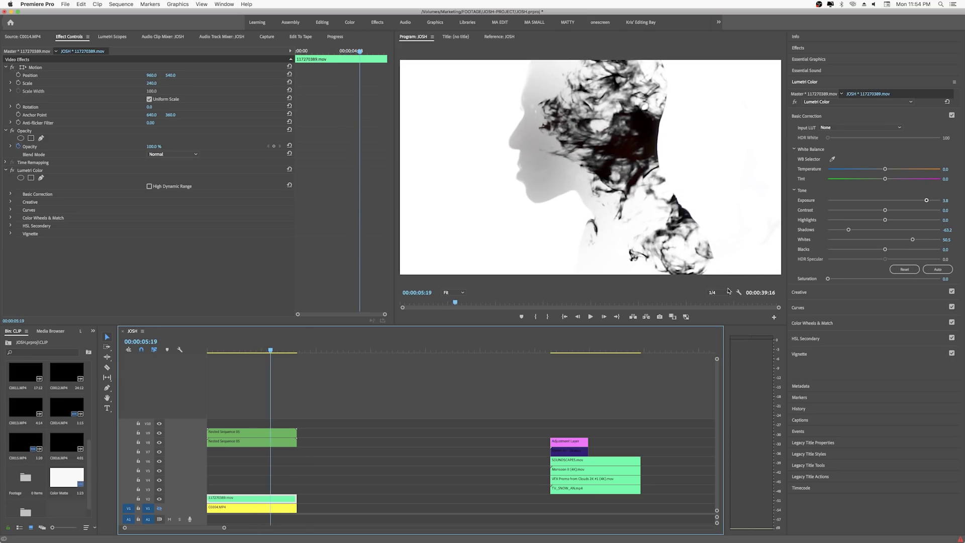
click(729, 290)
click(720, 273)
click(246, 349)
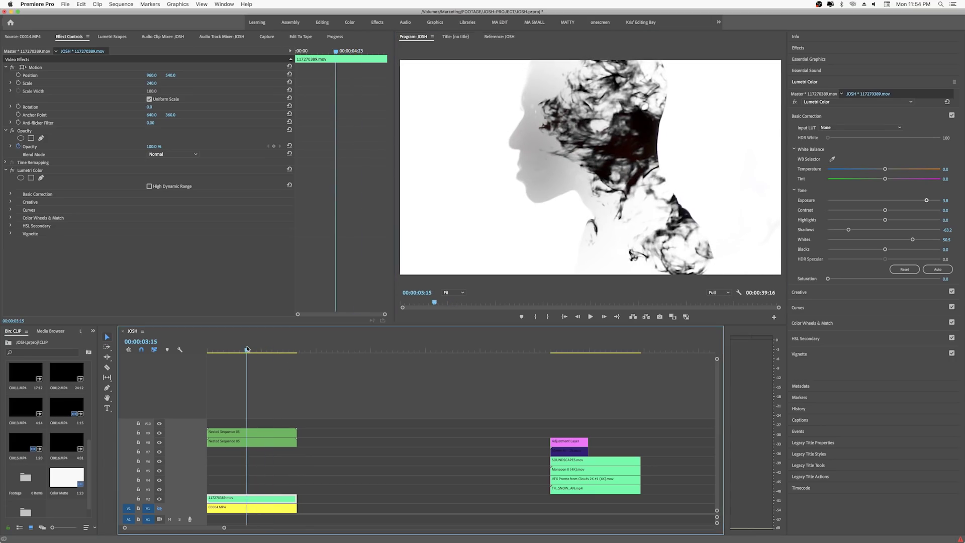
key(space)
key(space)
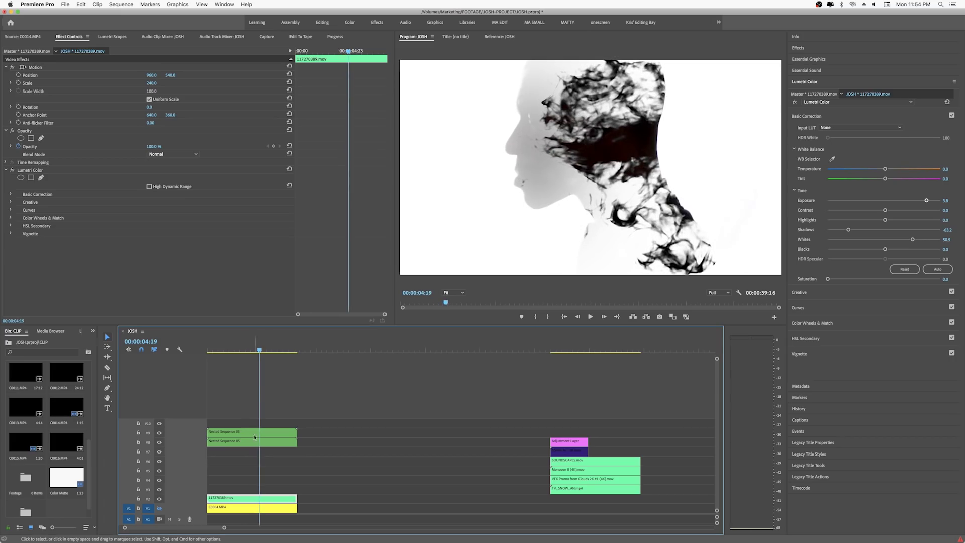
Step: Rotate the smoke clip to 187° and move it to X 1071, preview, then disable it
drag(148, 109, 249, 110)
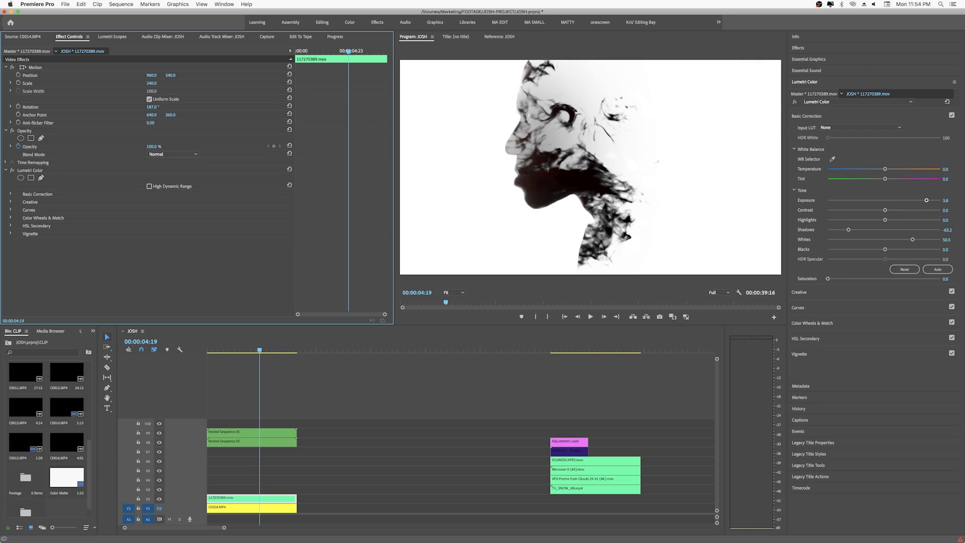
drag(155, 76, 163, 77)
key(space)
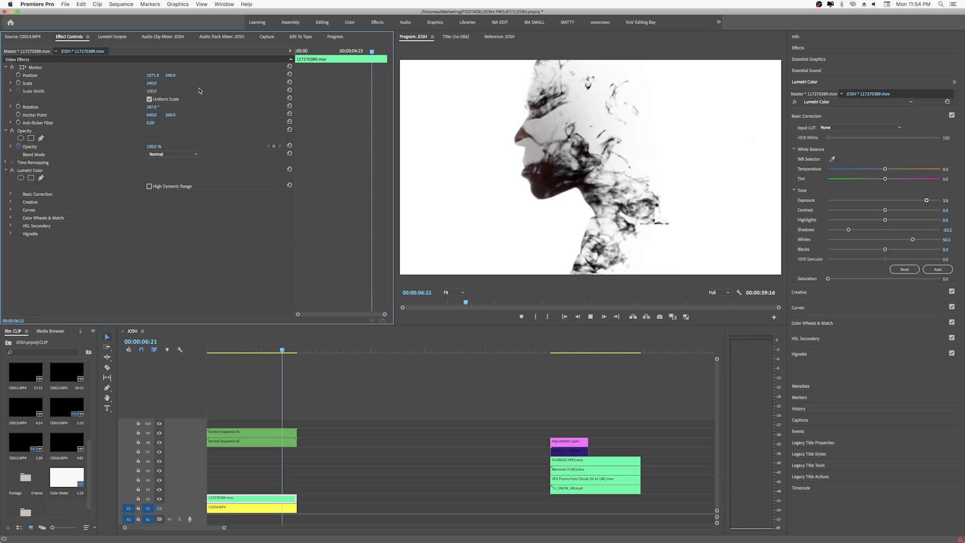
key(space)
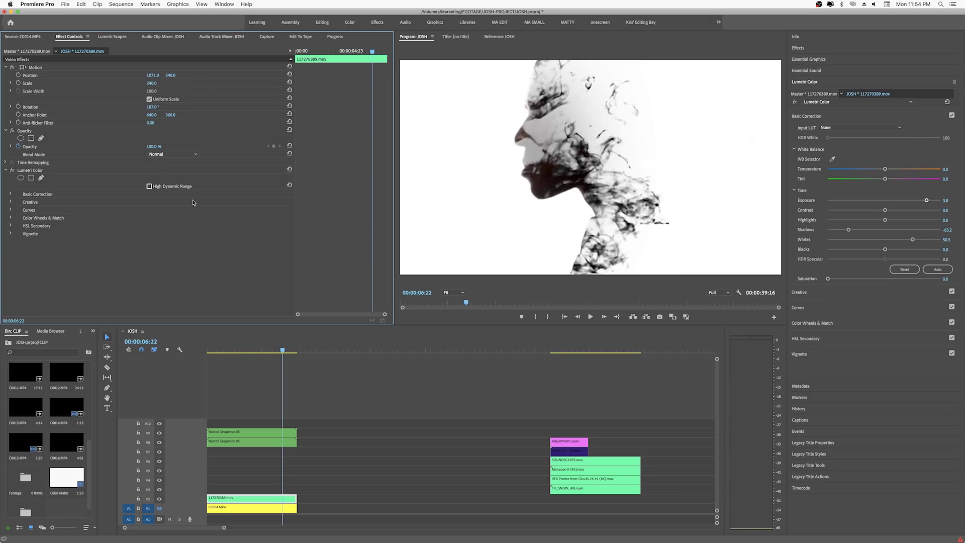
click(280, 499)
key(shift+e)
Step: Place the TV_SNOW clip on V3 at the sequence start and preview the static inside the face
drag(597, 489, 230, 494)
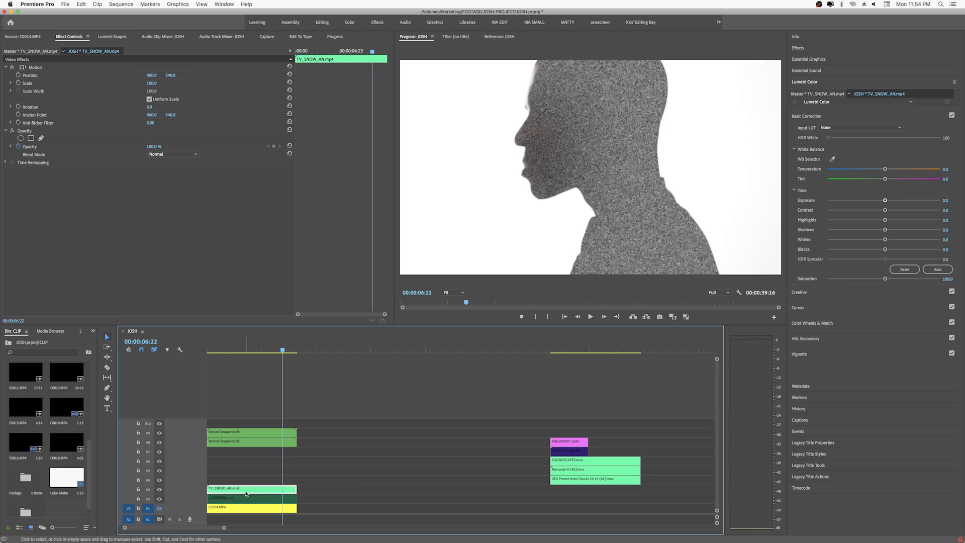
drag(256, 350, 225, 347)
key(space)
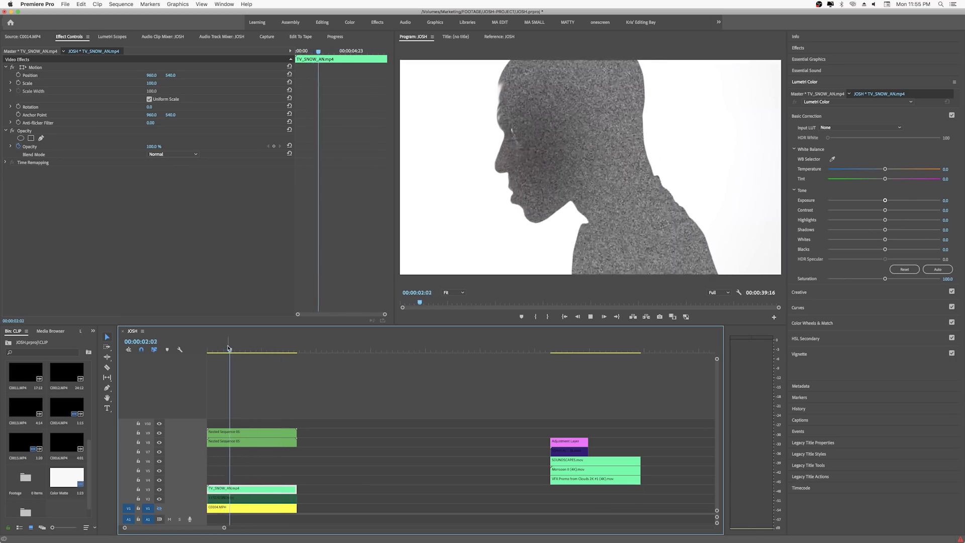
key(space)
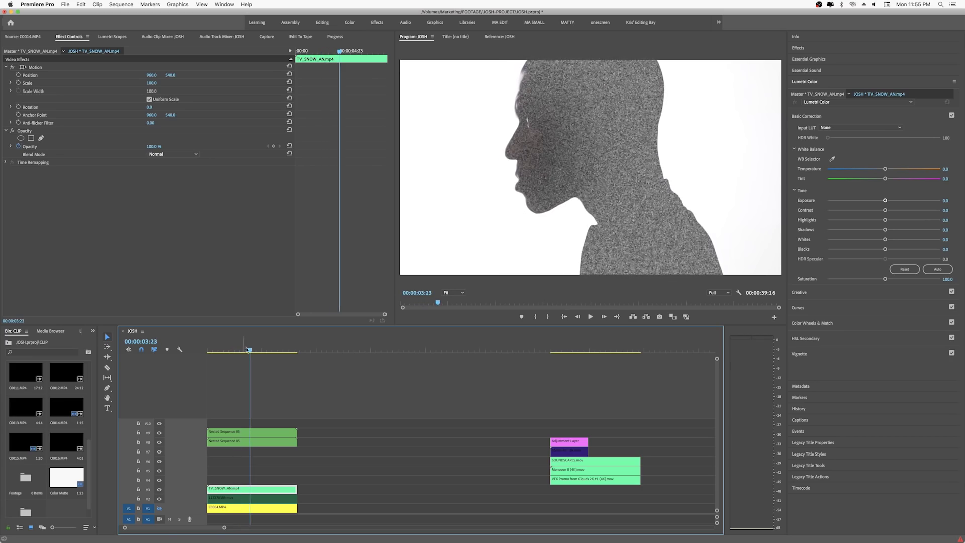
Step: Set the TV_SNOW clip's blend mode to Difference, then hide track V3
click(247, 509)
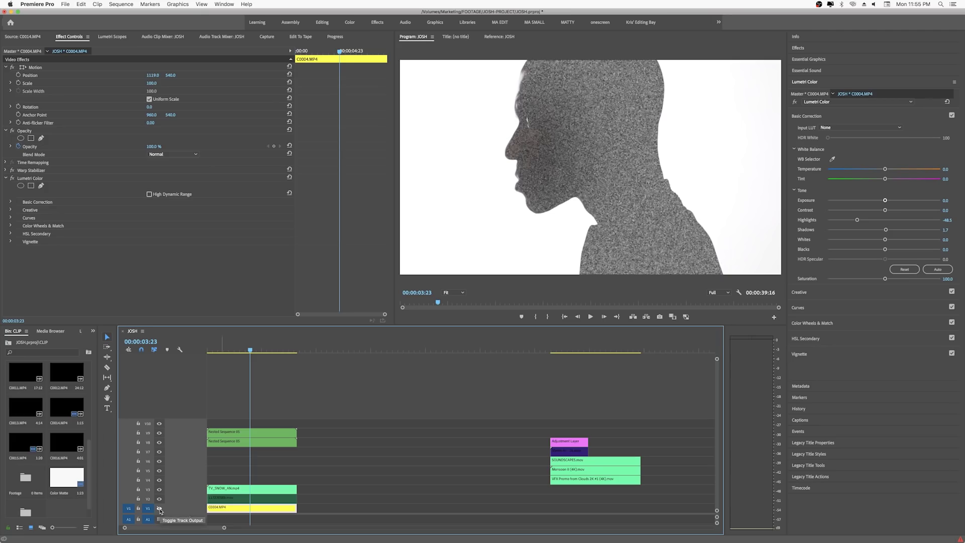
click(226, 489)
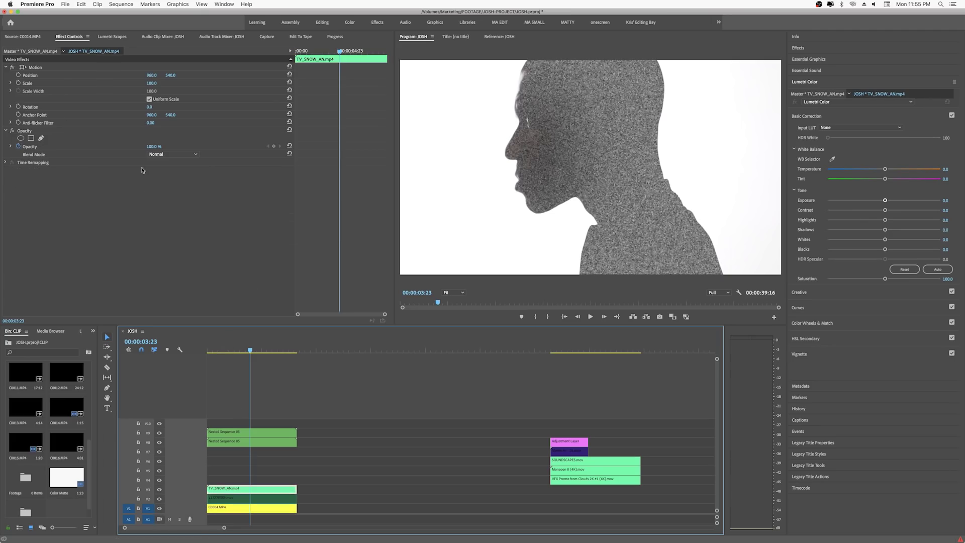
click(171, 154)
click(192, 326)
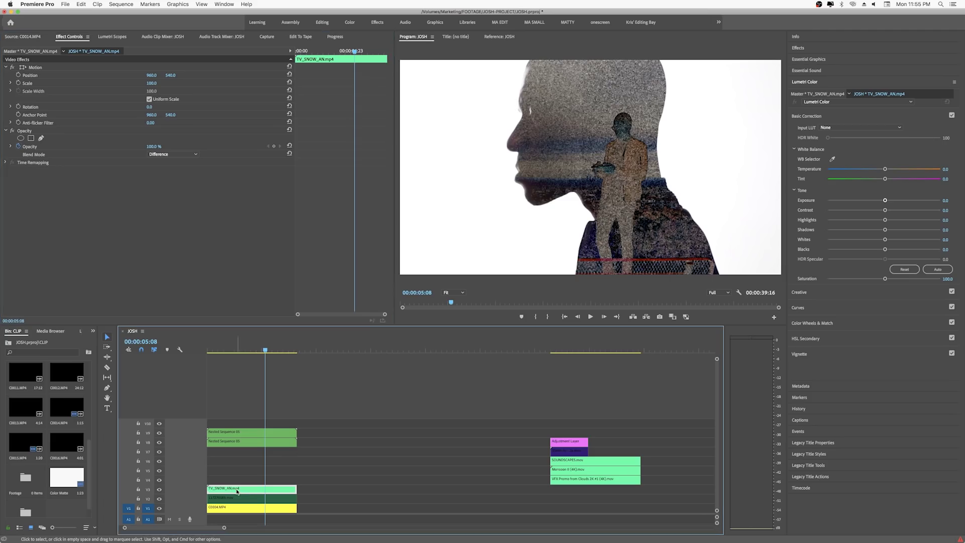
click(160, 489)
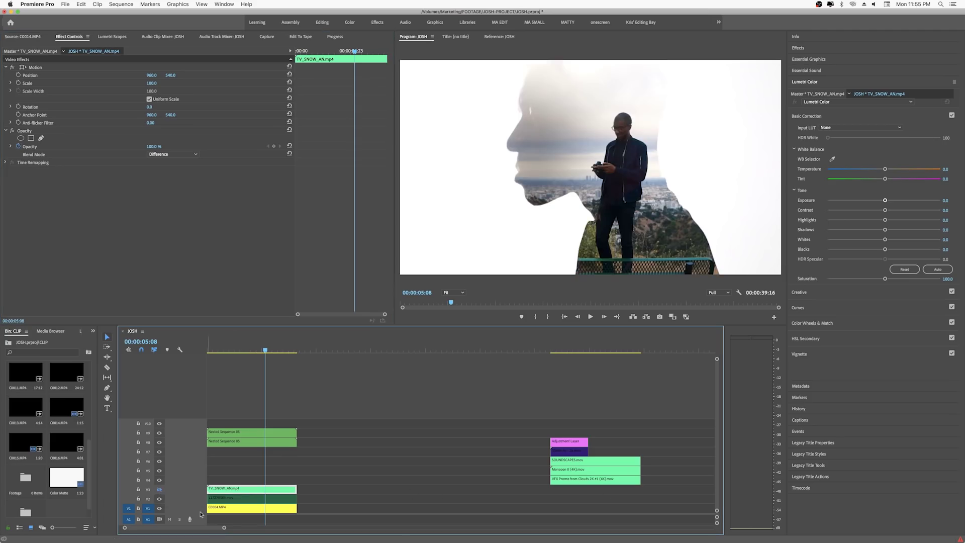
Step: Toggle the V1/V2 eyes and place the VFX Promo cloud clip at the sequence start
click(159, 508)
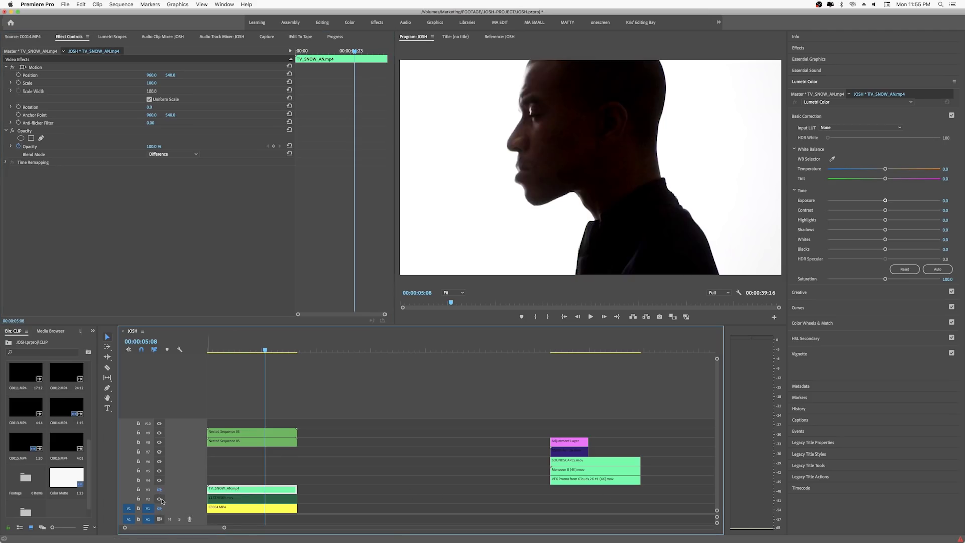
click(160, 498)
click(277, 501)
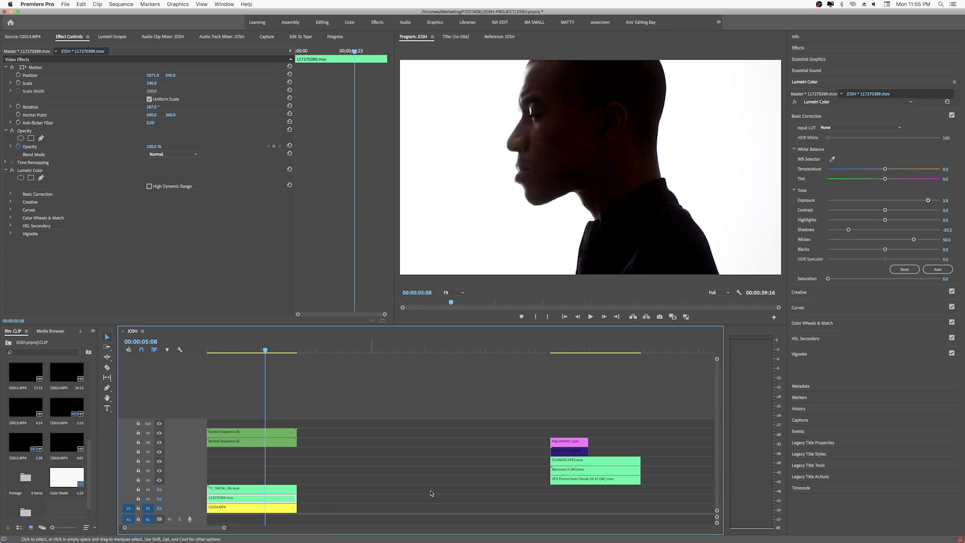
drag(579, 483, 231, 484)
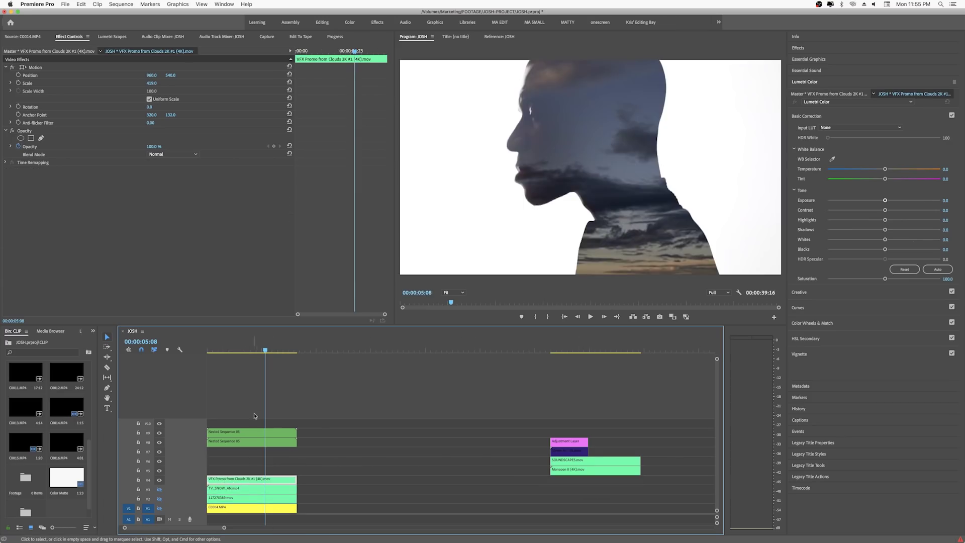
drag(253, 349, 207, 349)
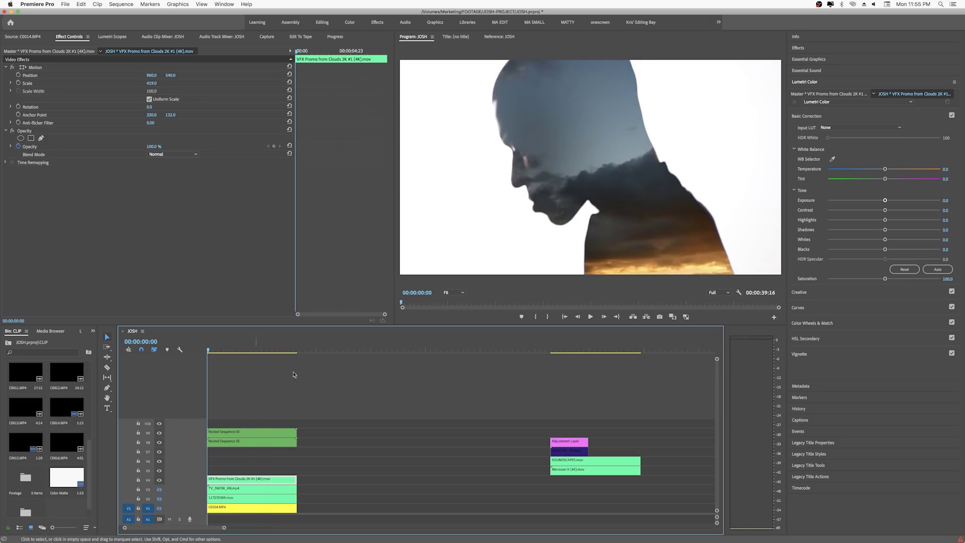
Step: Apply the Cinema creative look with Blacks -65.2 and Highlights -16.4, then preview the clouds
click(818, 293)
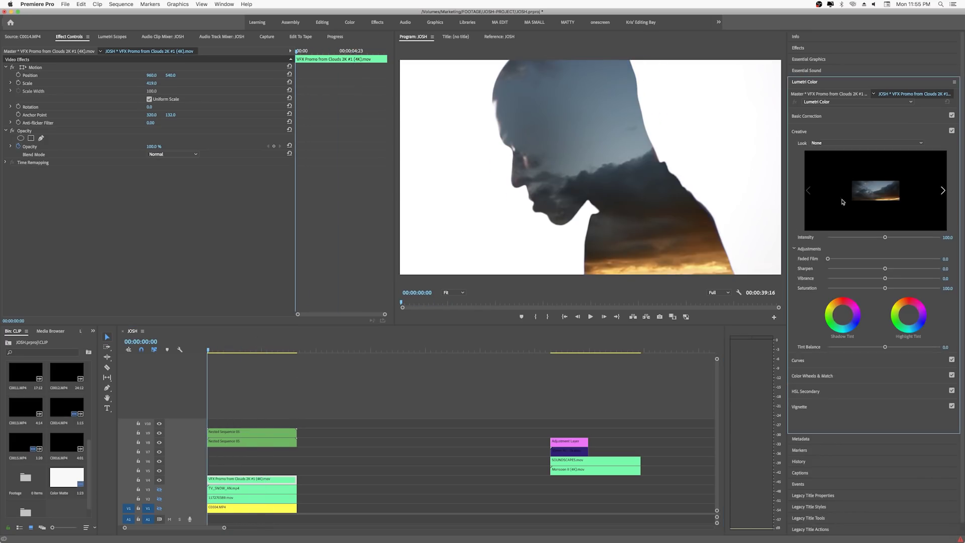
click(836, 143)
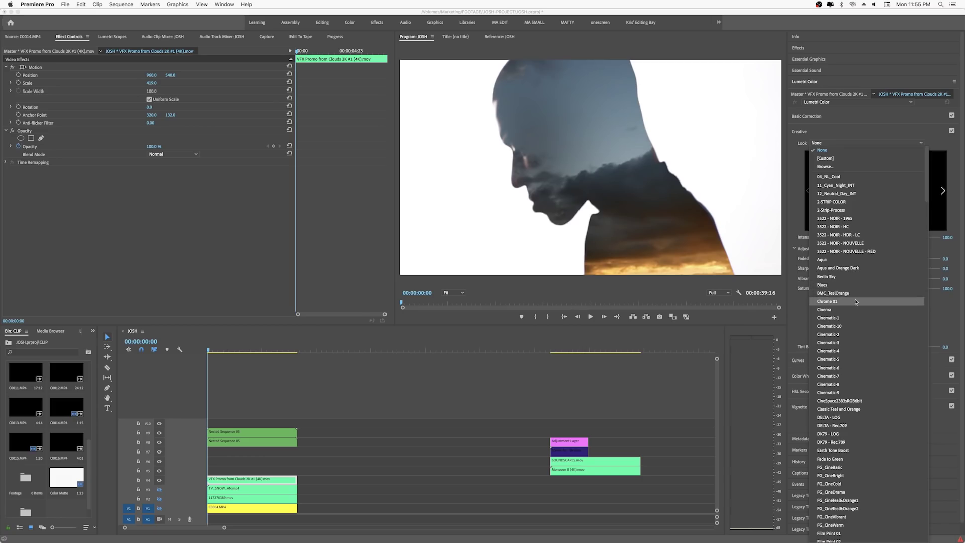
click(857, 310)
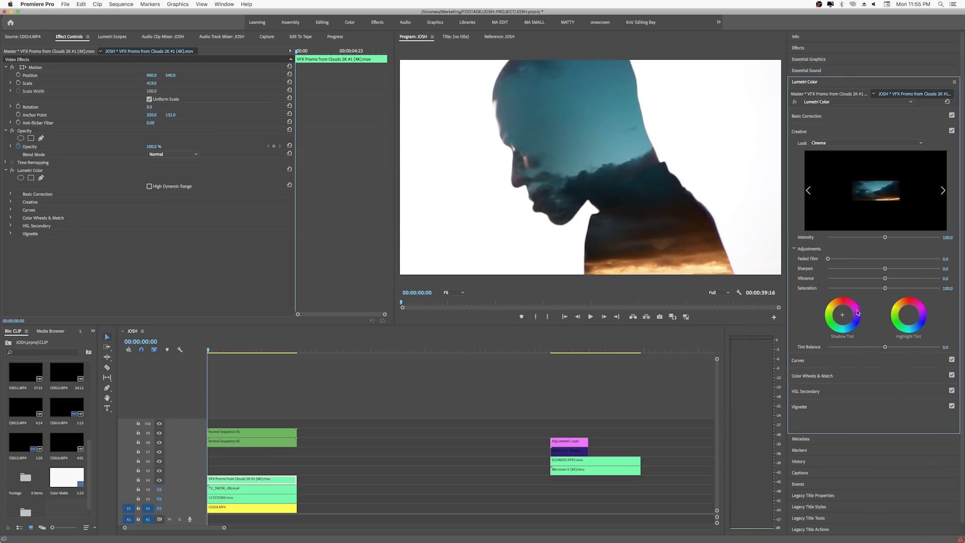
click(814, 116)
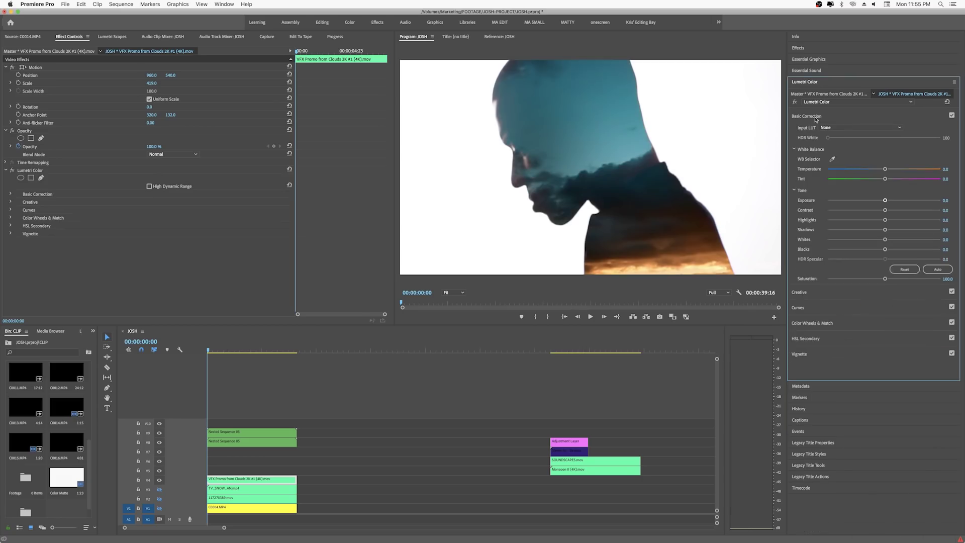
click(848, 250)
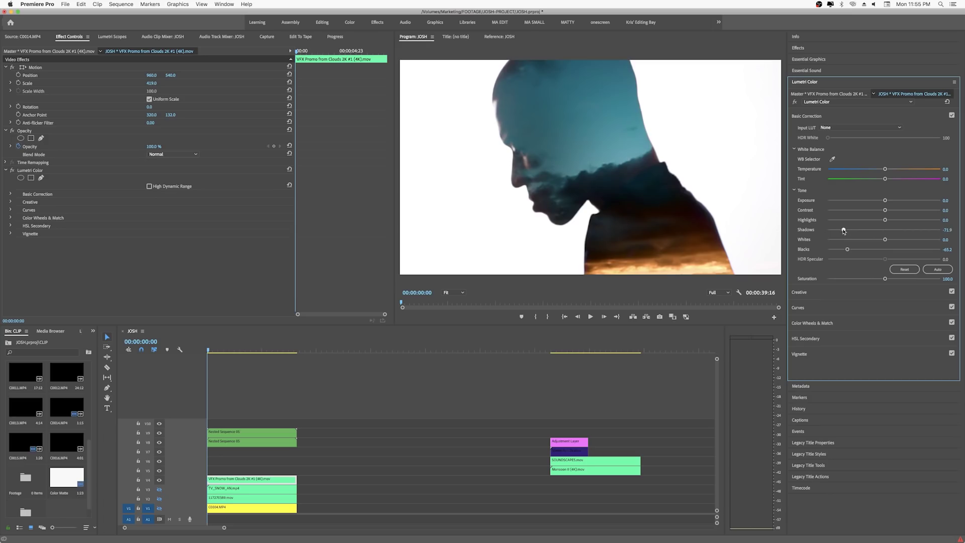
click(855, 221)
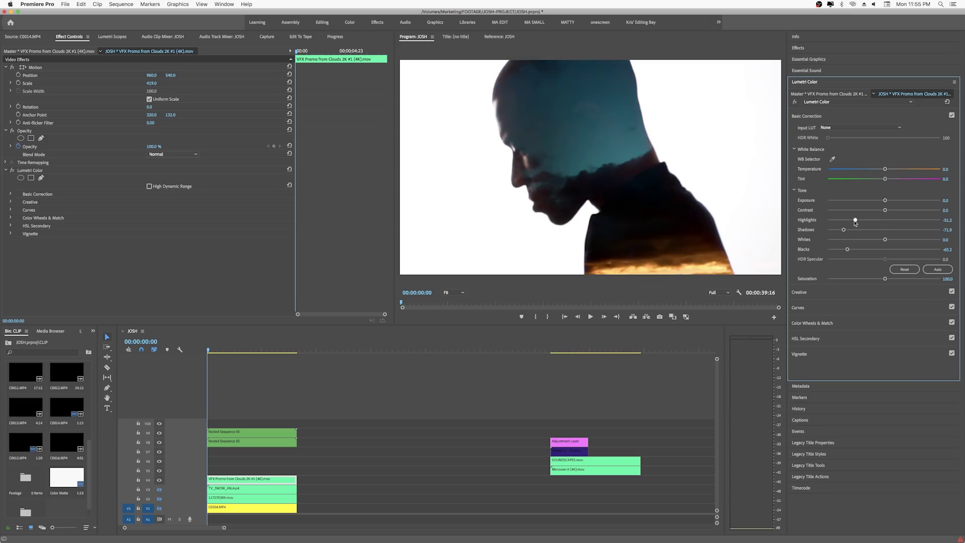
click(874, 221)
key(space)
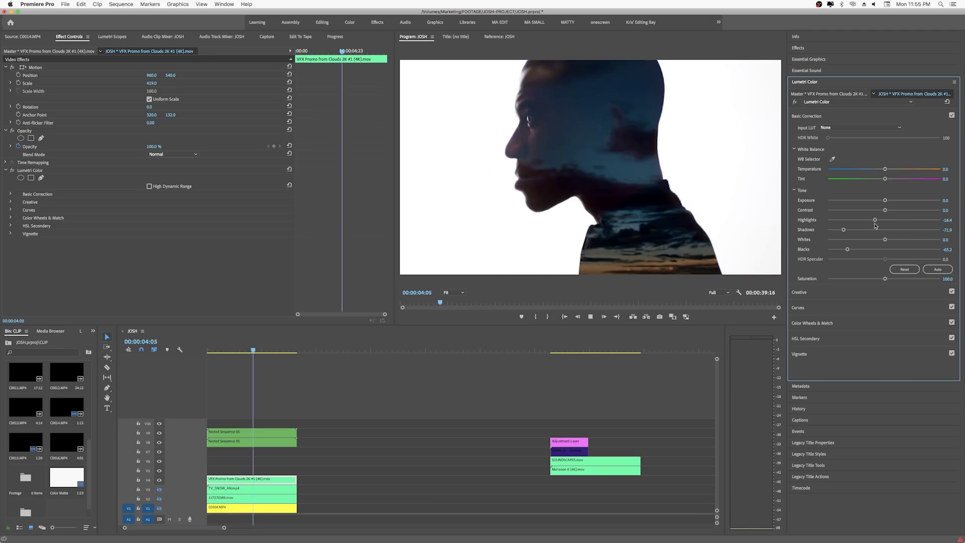
key(space)
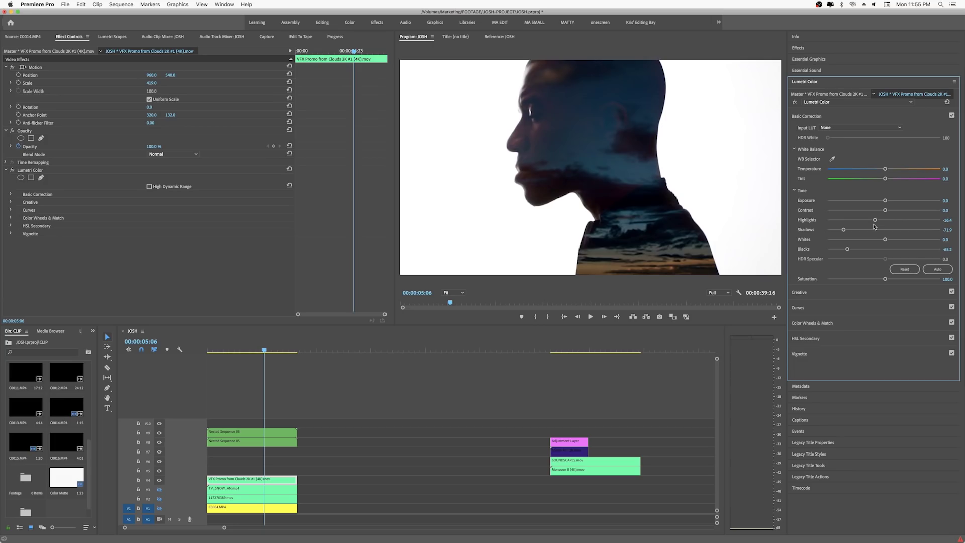
click(251, 432)
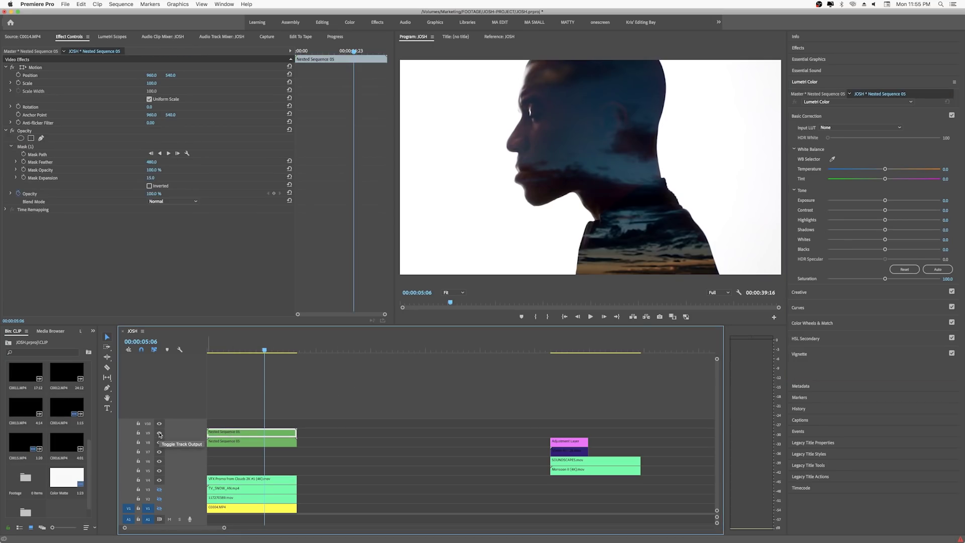
click(159, 433)
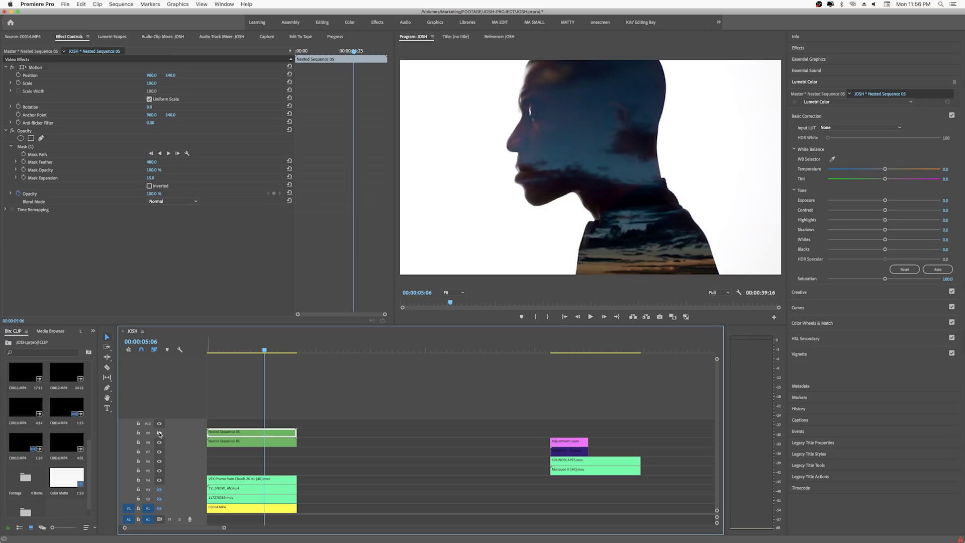
click(160, 434)
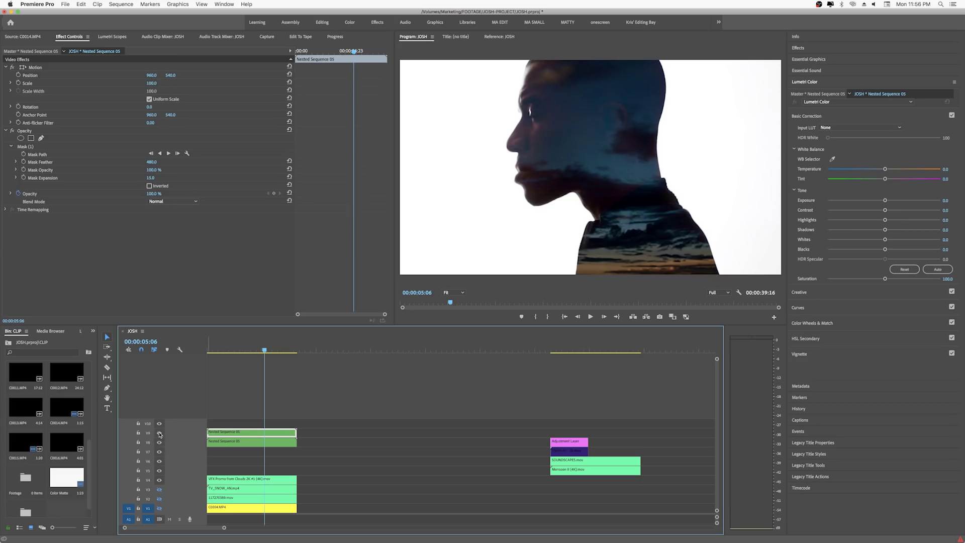
key(space)
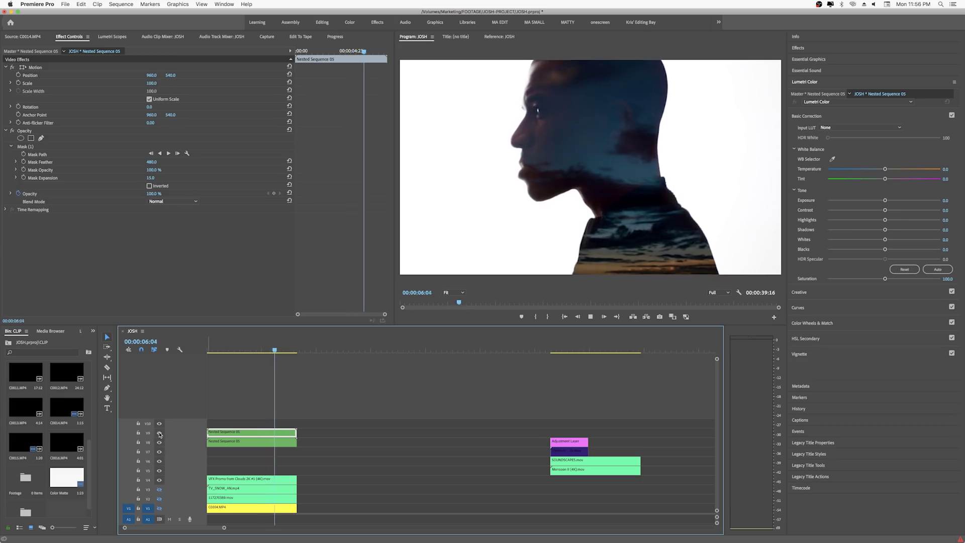
key(space)
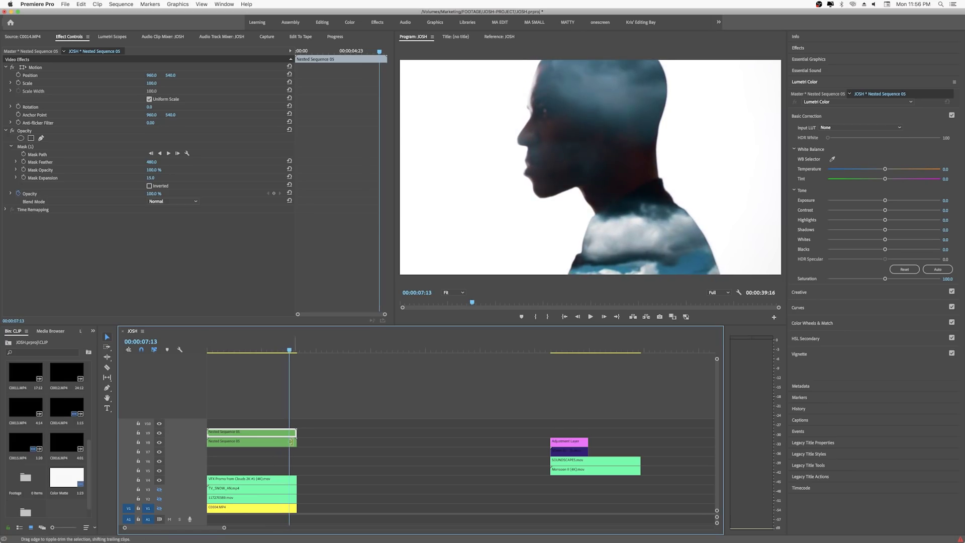
click(257, 479)
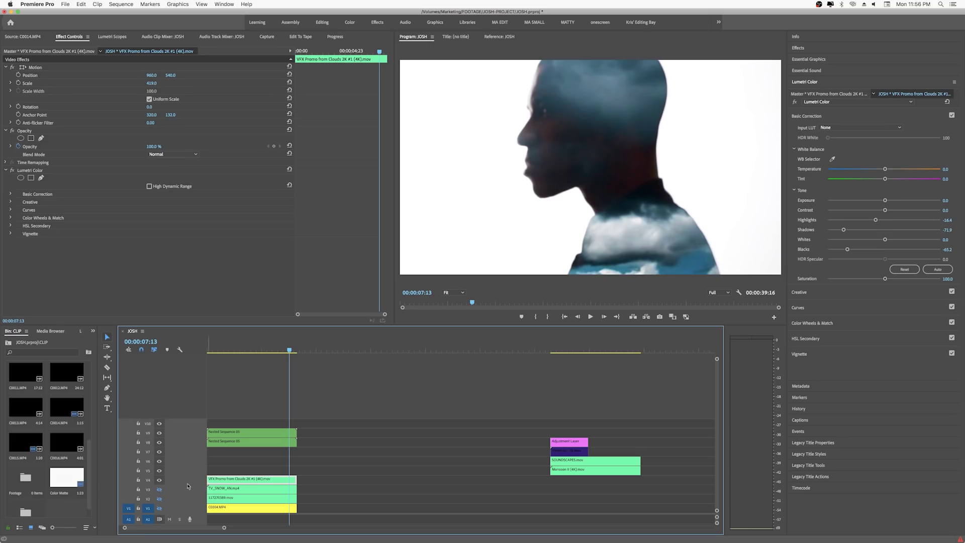
Step: Hide V4, put Monsoon II (4K).mov on V5 at the start, and move 117270389.mov later
click(159, 480)
drag(571, 468, 213, 469)
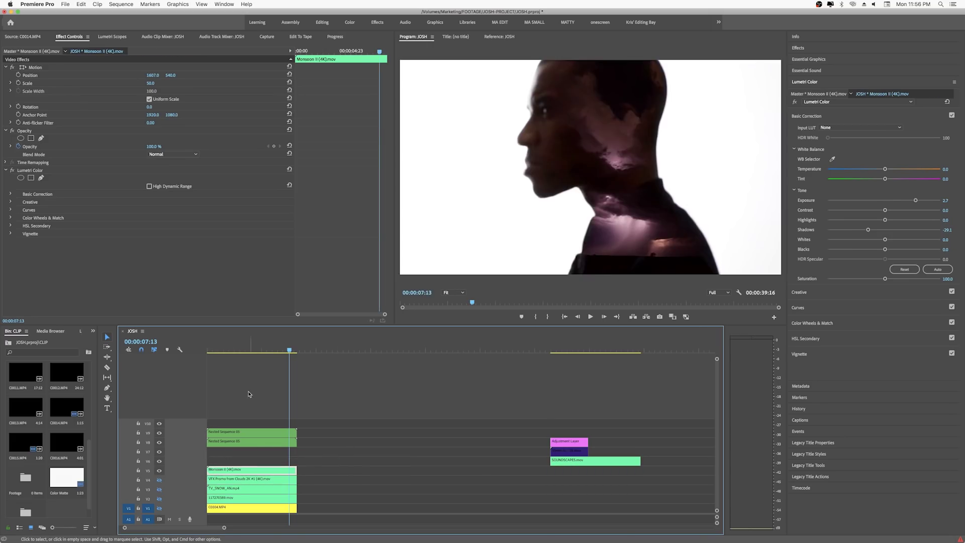
drag(229, 350, 212, 348)
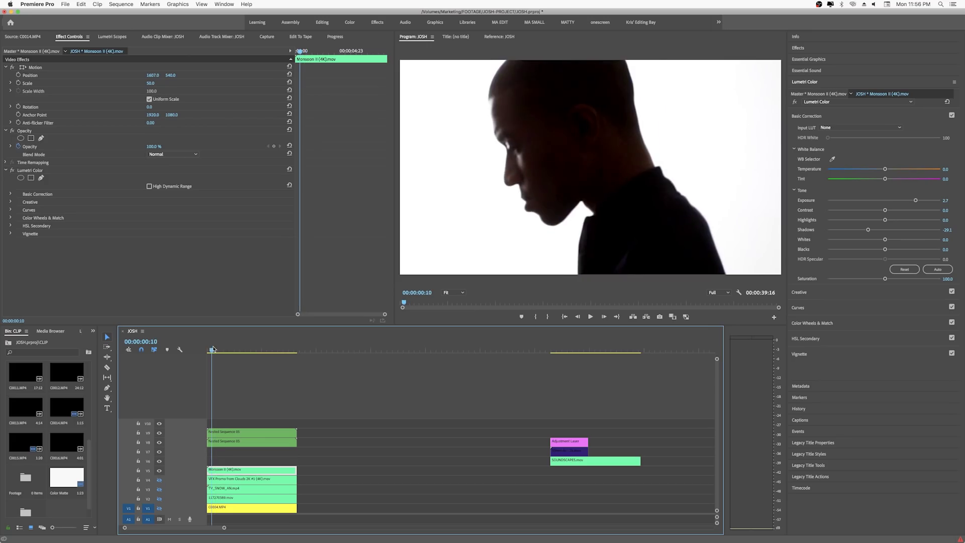
key(space)
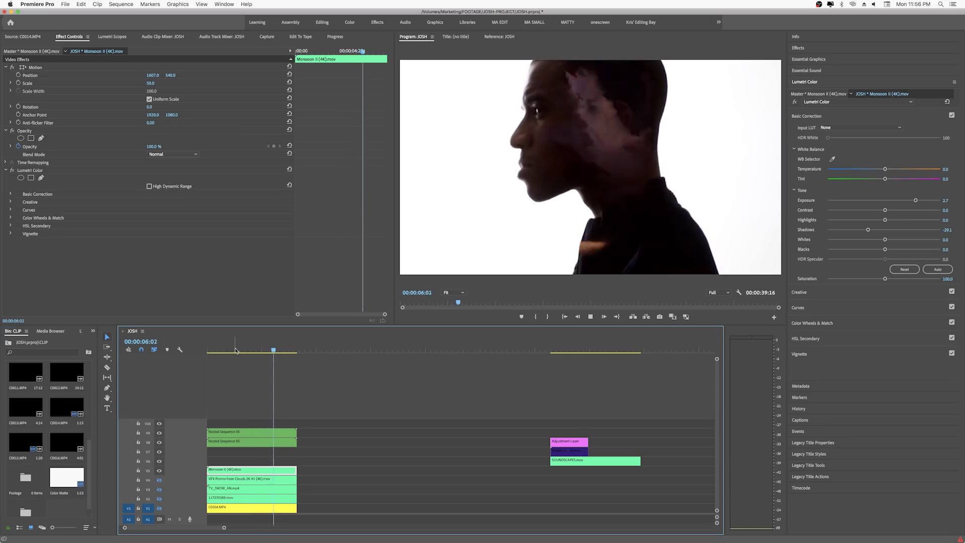
key(space)
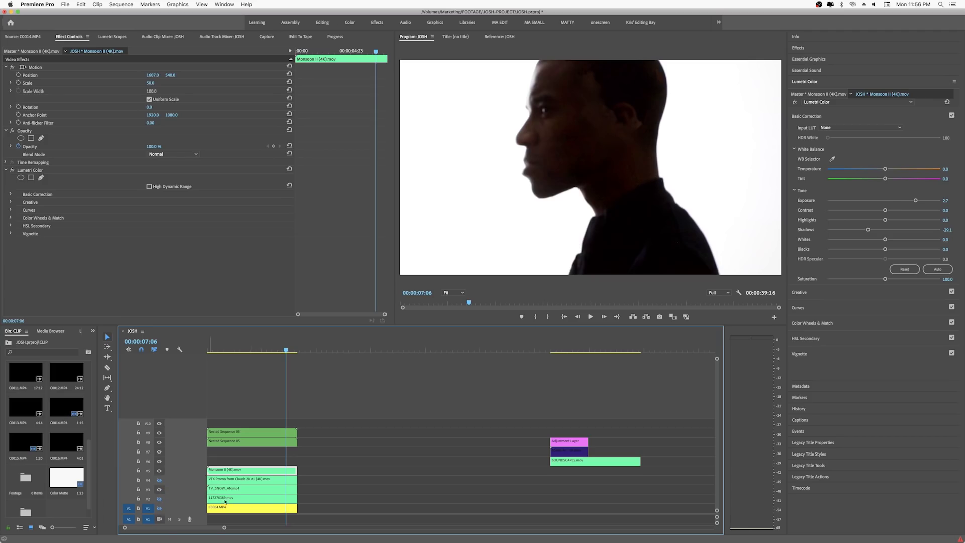
drag(250, 497, 425, 508)
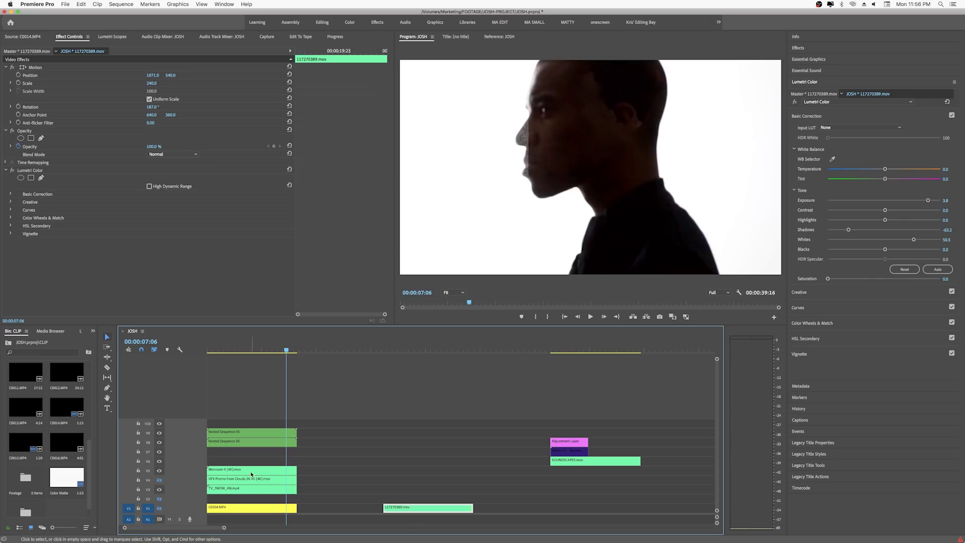
Step: Move Monsoon II (4K).mov down to V2 and preview the storm-filled silhouette
drag(250, 471, 251, 498)
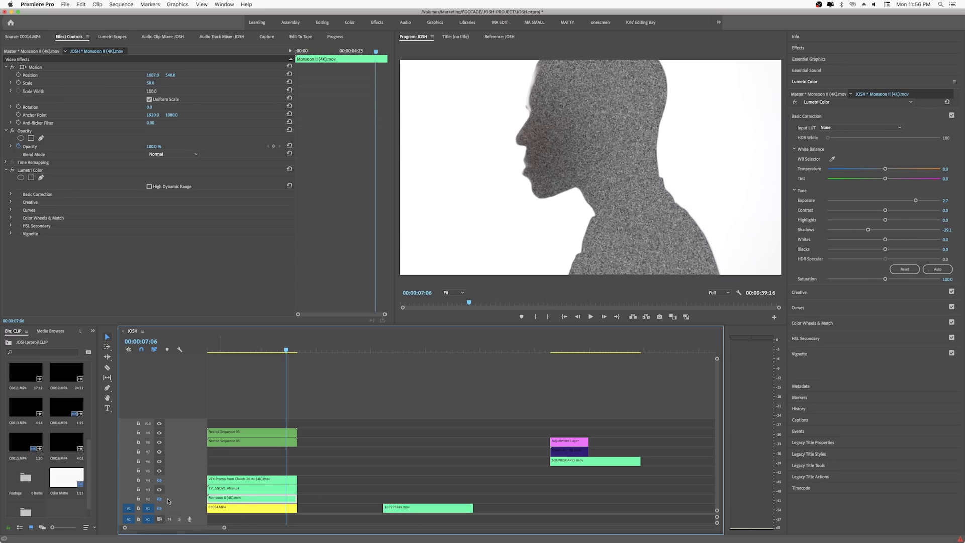
drag(233, 350, 222, 349)
key(space)
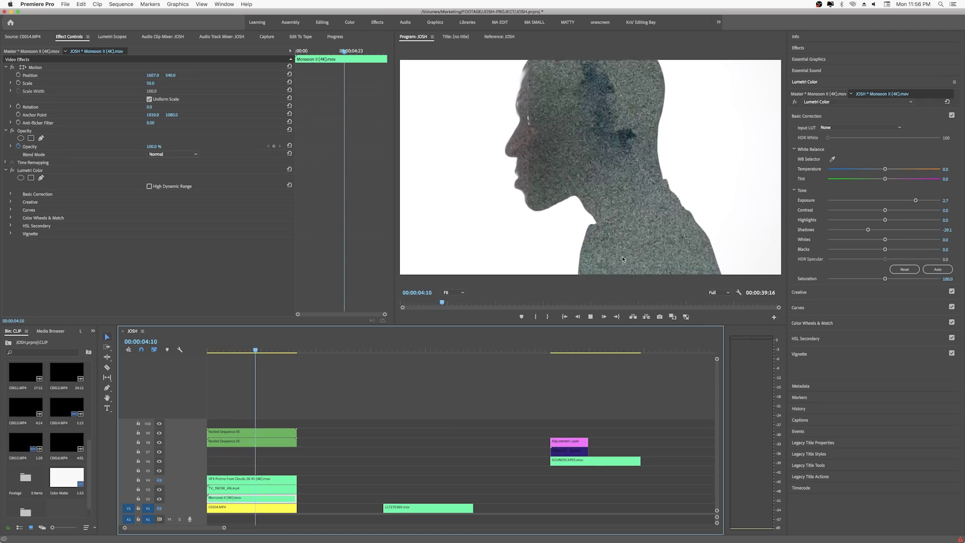
key(space)
Step: Disable the TV_SNOW_AN clip and the Monsoon II clip
click(284, 488)
key(shift+super+e)
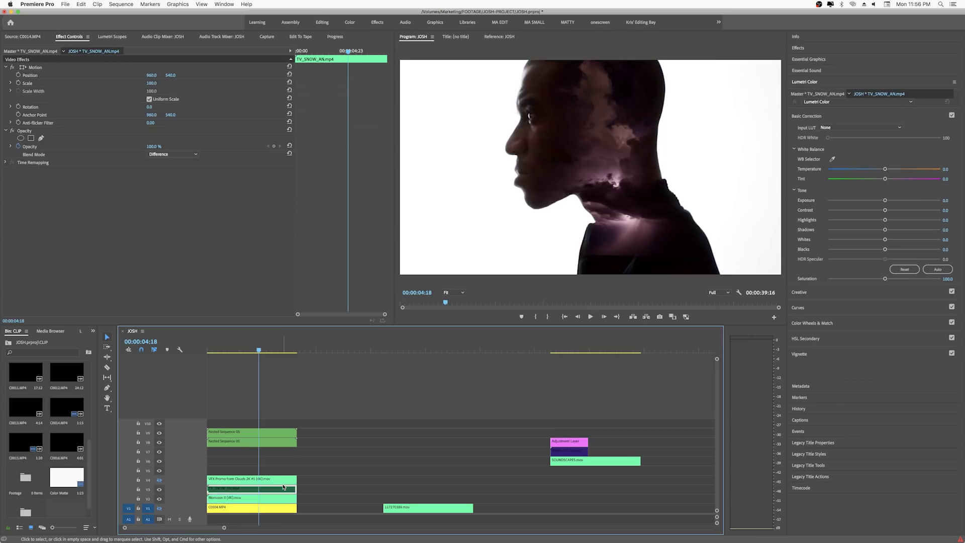
click(268, 497)
key(shift+super+e)
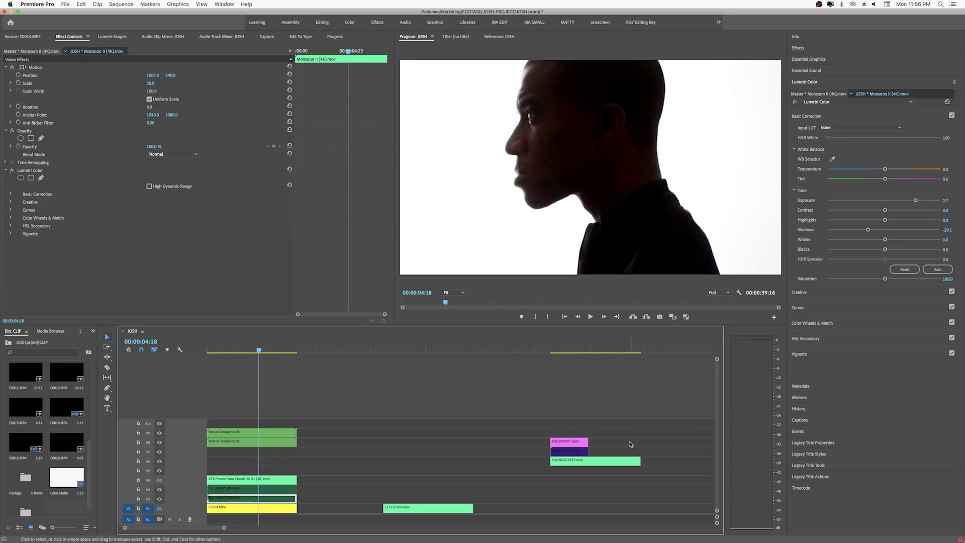
Step: Place SOUNDSCAPES.mov on V5 at the start and re-enable the TV snow and Monsoon II clips
drag(577, 461, 221, 470)
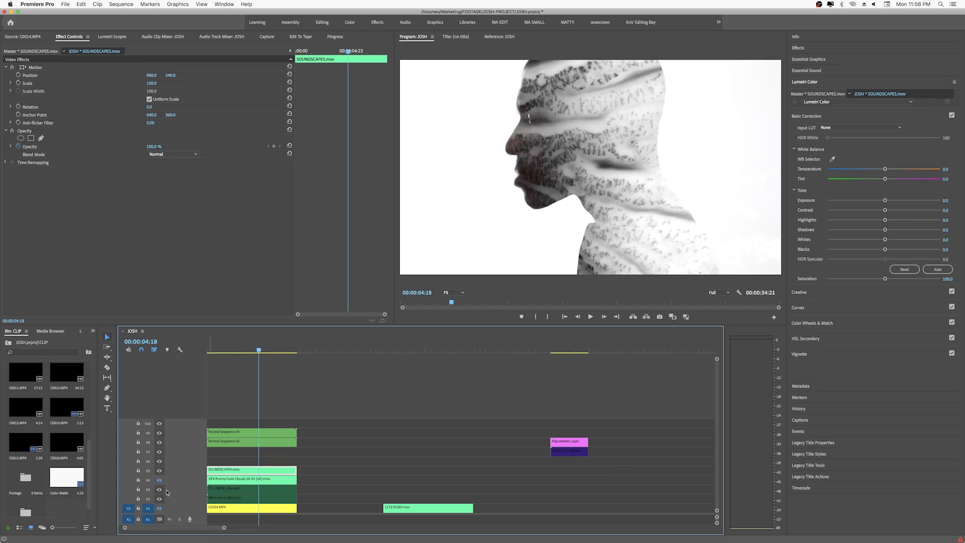
click(219, 488)
key(shift+super+e)
click(216, 501)
key(shift+super+e)
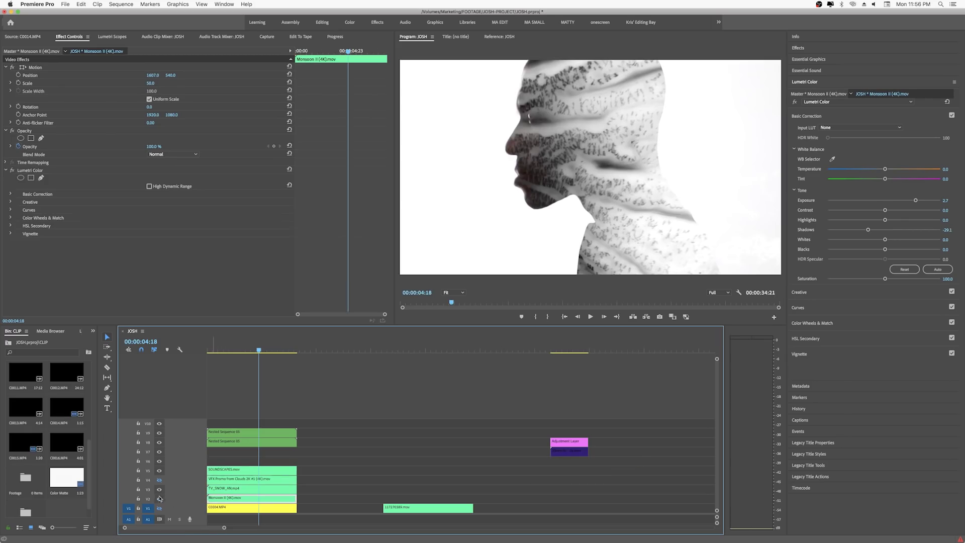
click(217, 349)
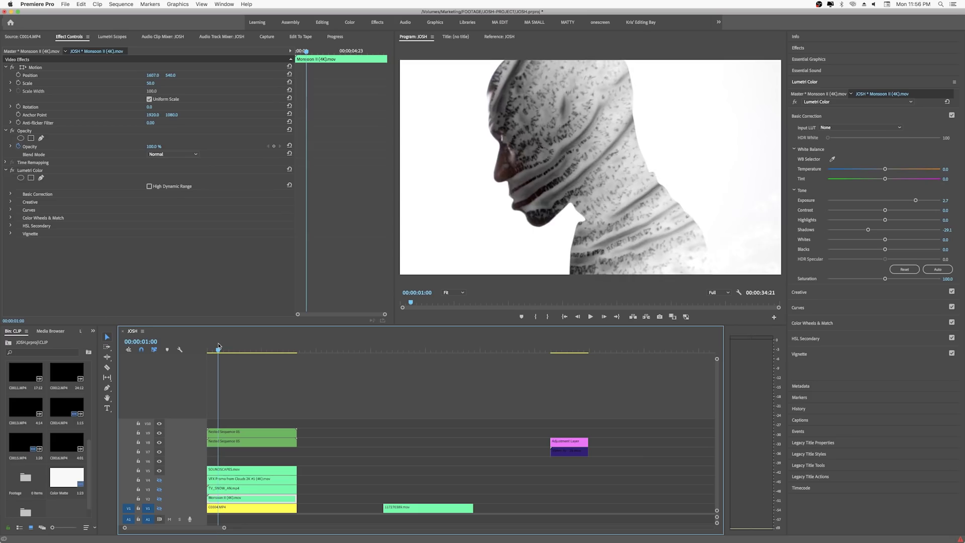
Step: Grade SOUNDSCAPES high-contrast with Exposure 0.9, Shadows -81 and Blacks -86, then preview
click(280, 470)
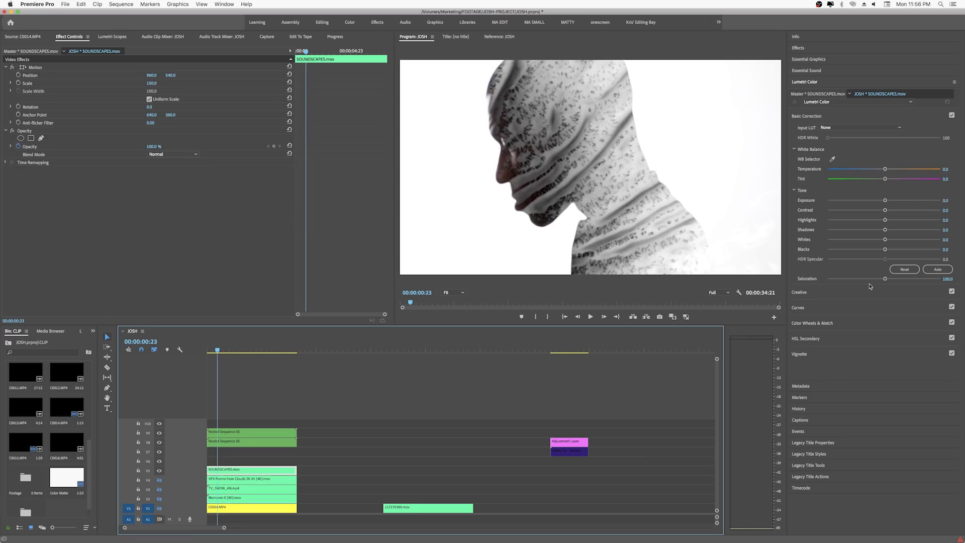
drag(841, 249, 840, 231)
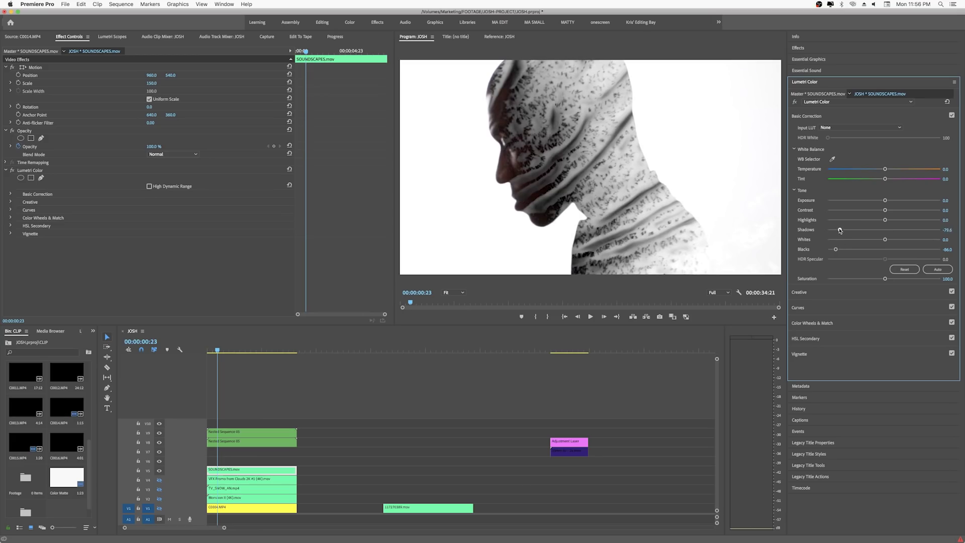
drag(881, 204, 902, 242)
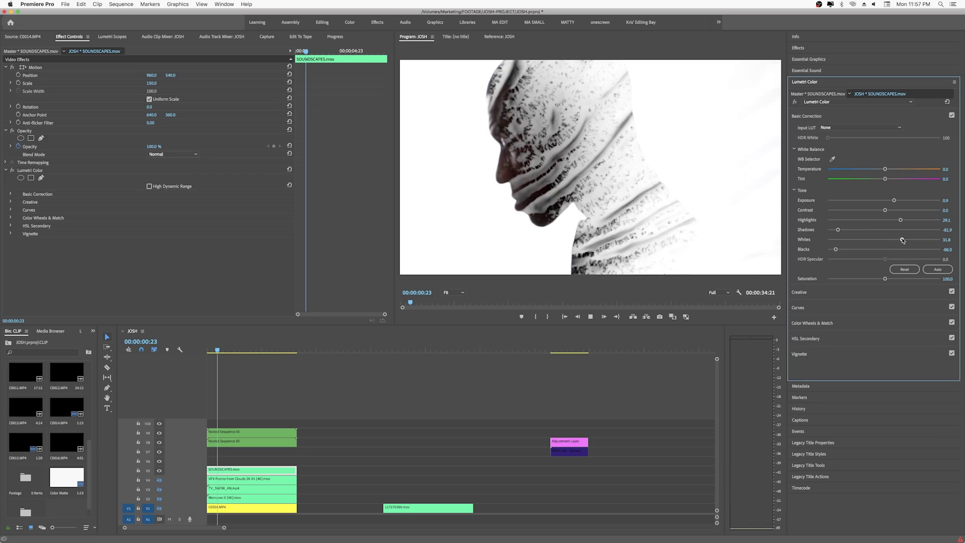
key(space)
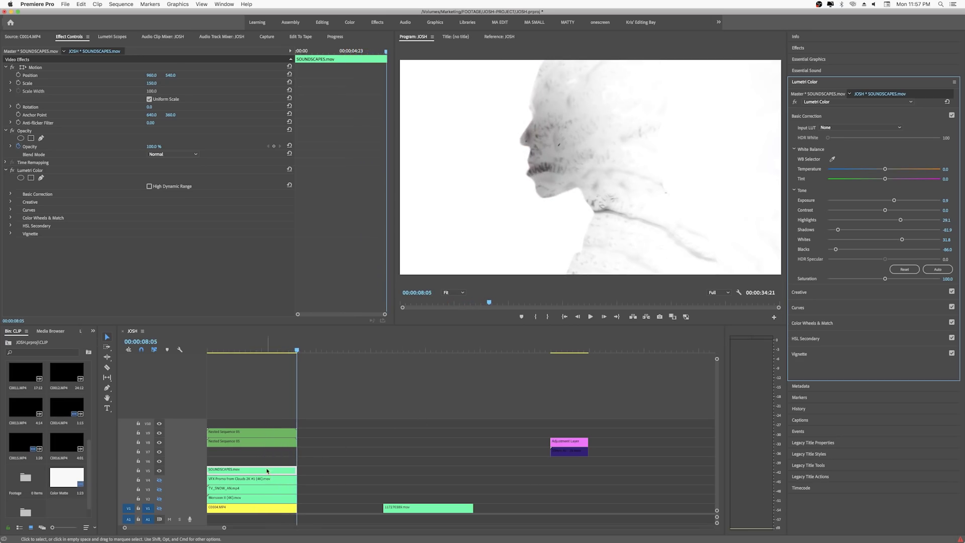
Step: Slip the SOUNDSCAPES footage to a different section, check playback, then hide track V5
key(y)
drag(267, 470, 136, 459)
click(252, 350)
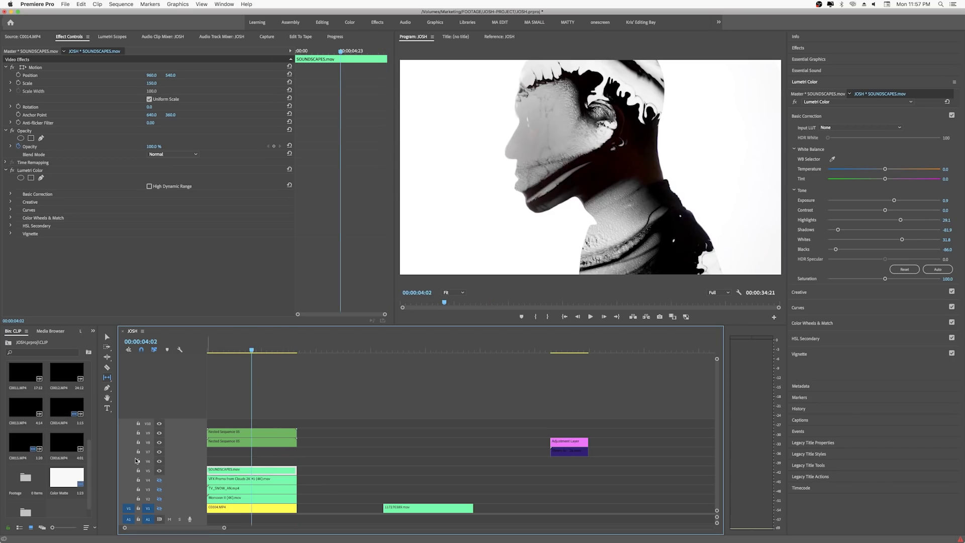
key(space)
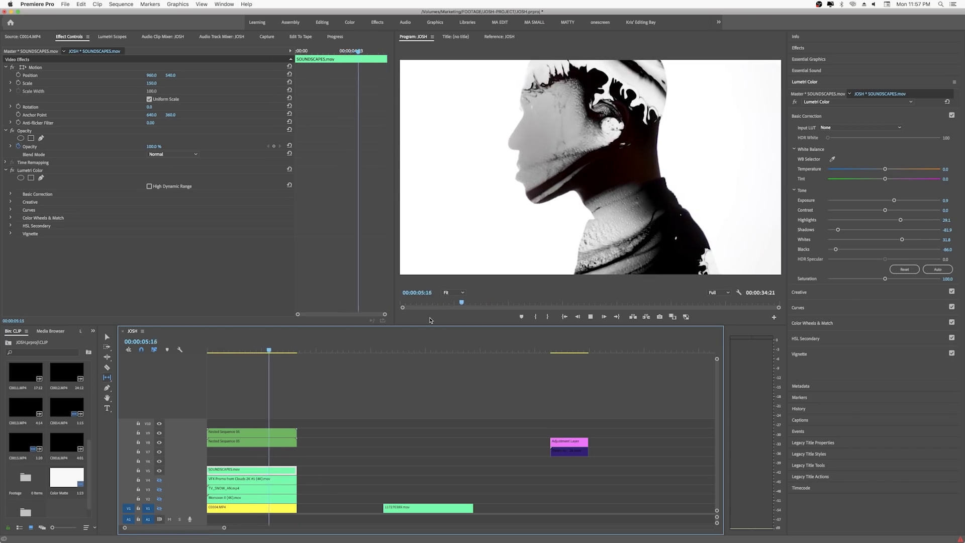
key(space)
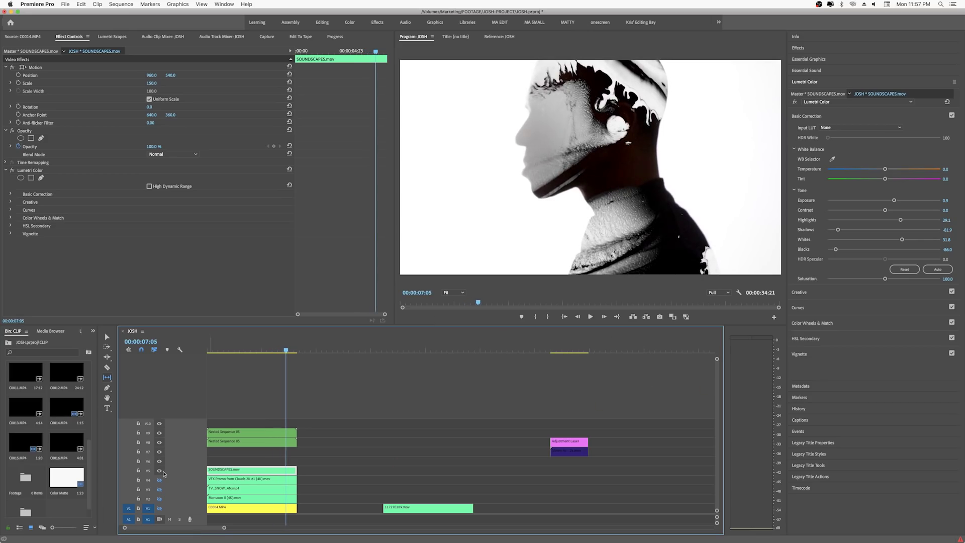
click(159, 471)
key(v)
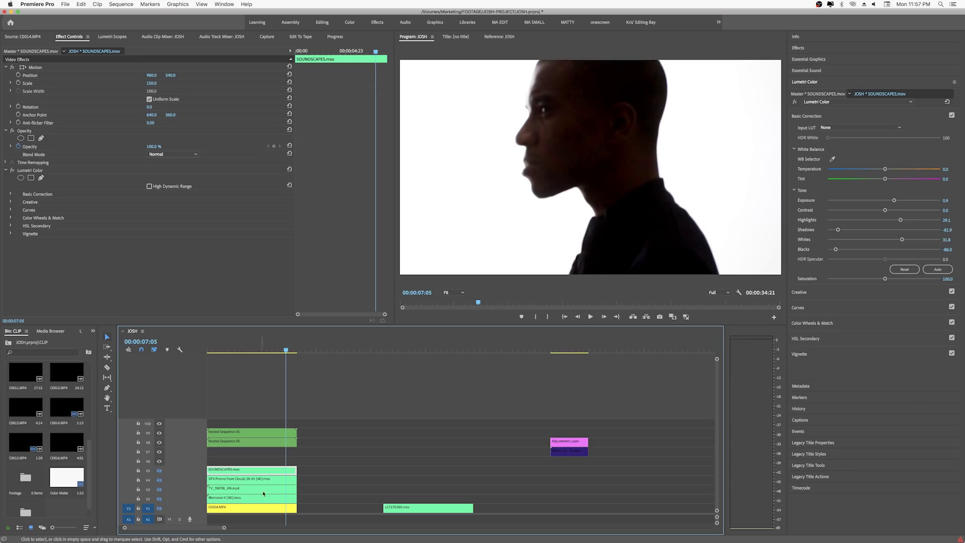
click(219, 480)
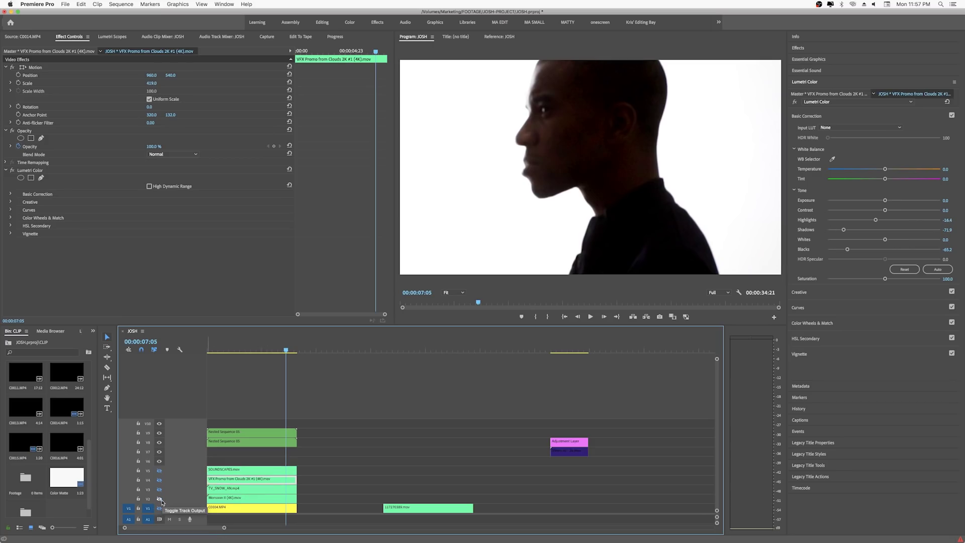
Step: Hide V2, place 35mm Ac - 2k.mov on V10 and the Adjustment Layer on a new V11 at the start
click(159, 499)
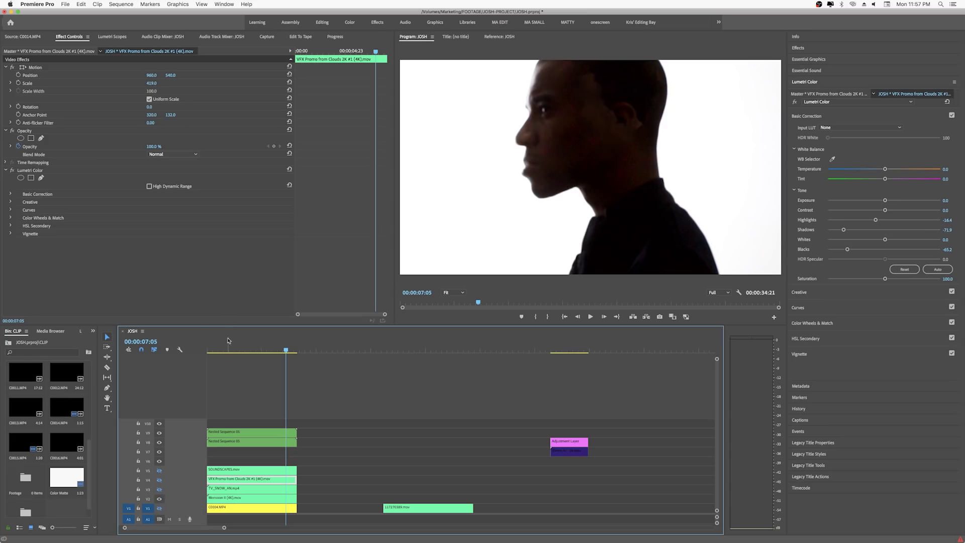
click(227, 350)
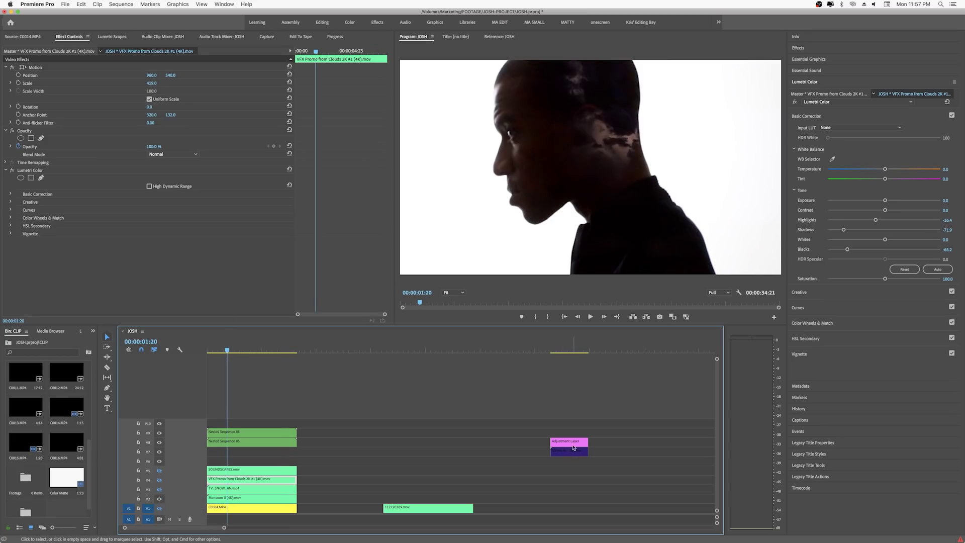
drag(573, 449, 230, 424)
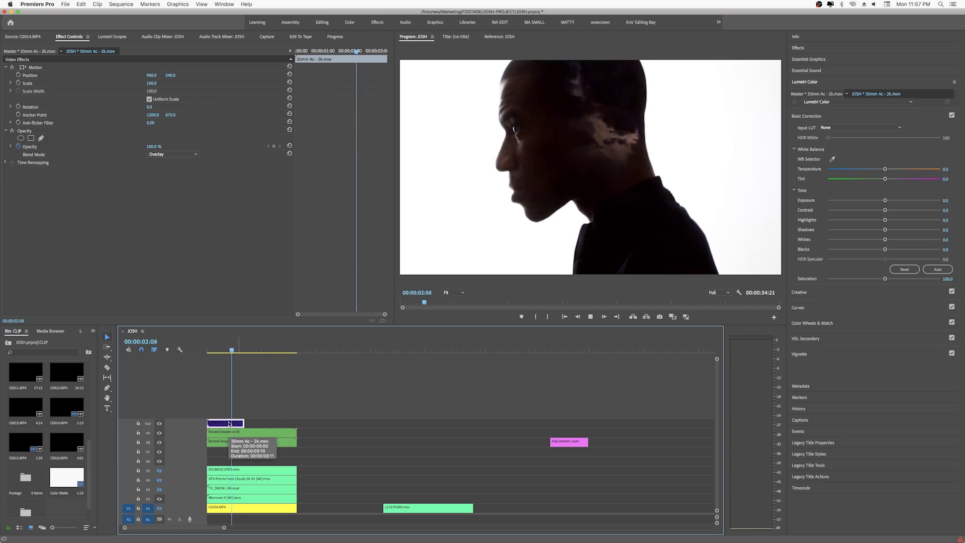
key(space)
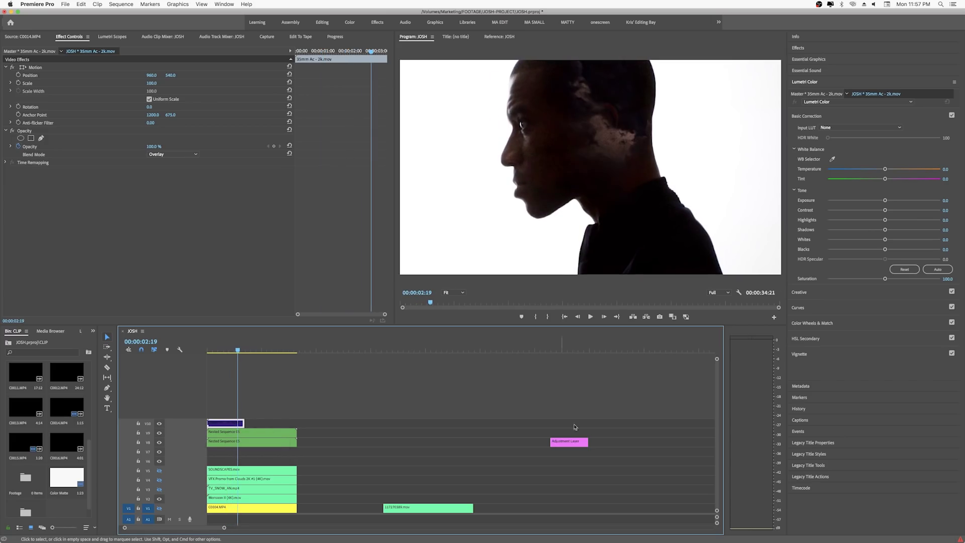
drag(582, 448, 216, 411)
Step: Add a Lumetri vignette: Amount -2.3, Midpoint 8.7, Roundness 4.3, Feather 100
click(220, 349)
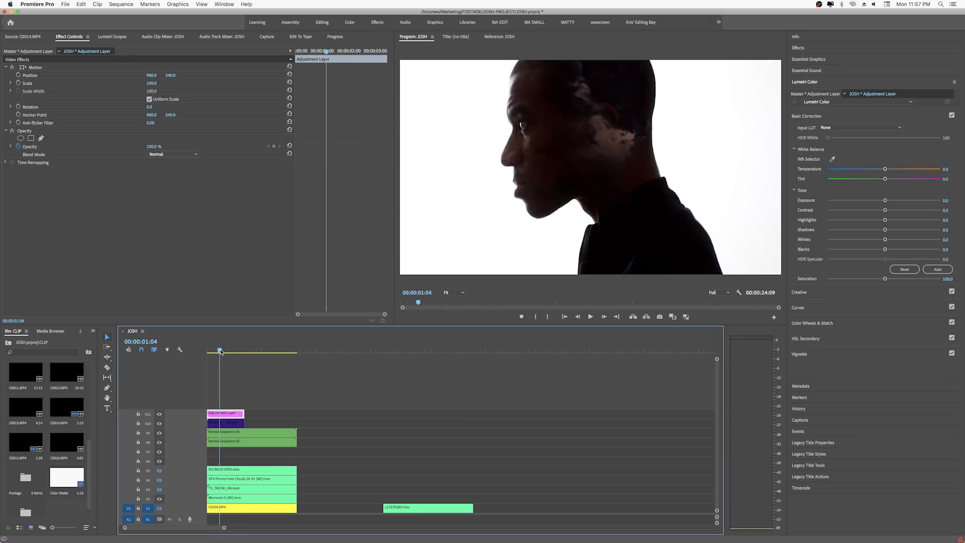
key(=)
key(=)
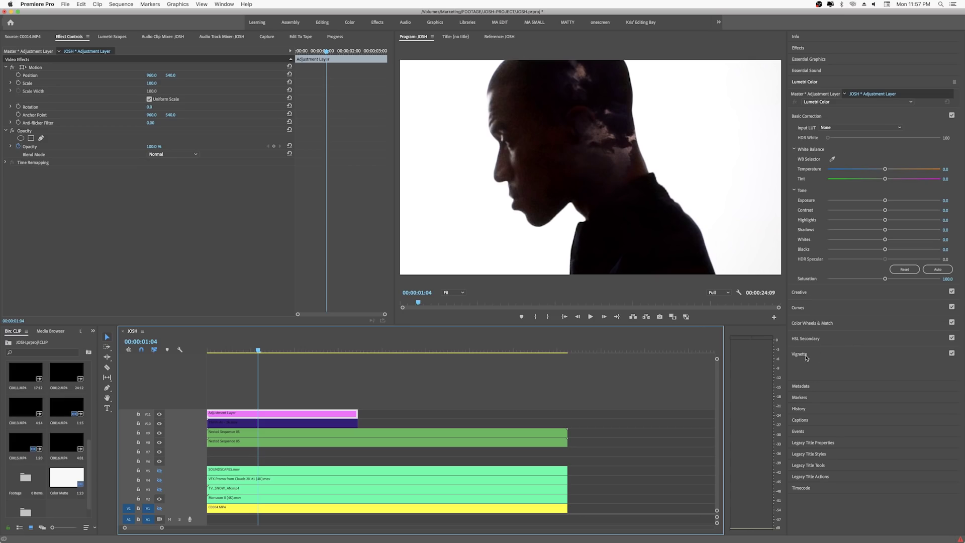
click(804, 355)
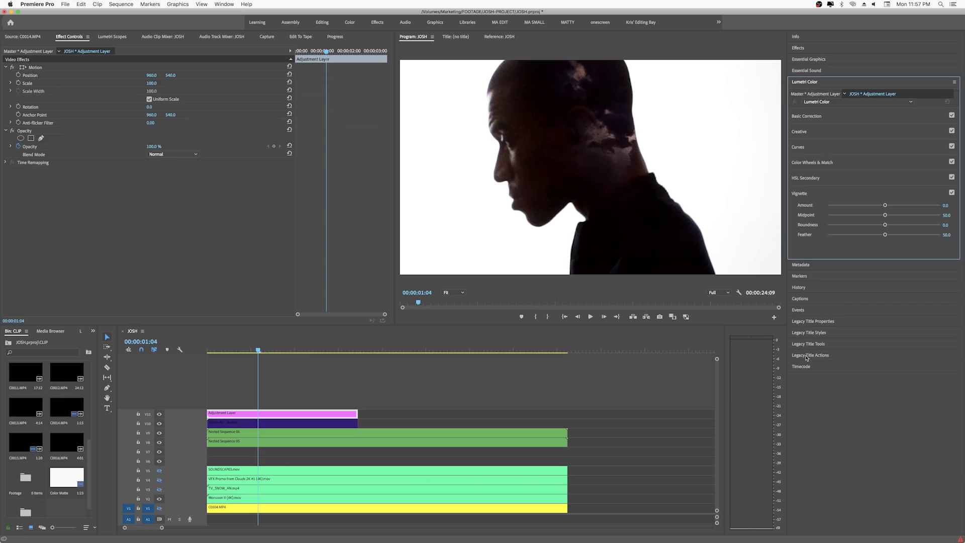
click(837, 205)
drag(841, 217, 938, 235)
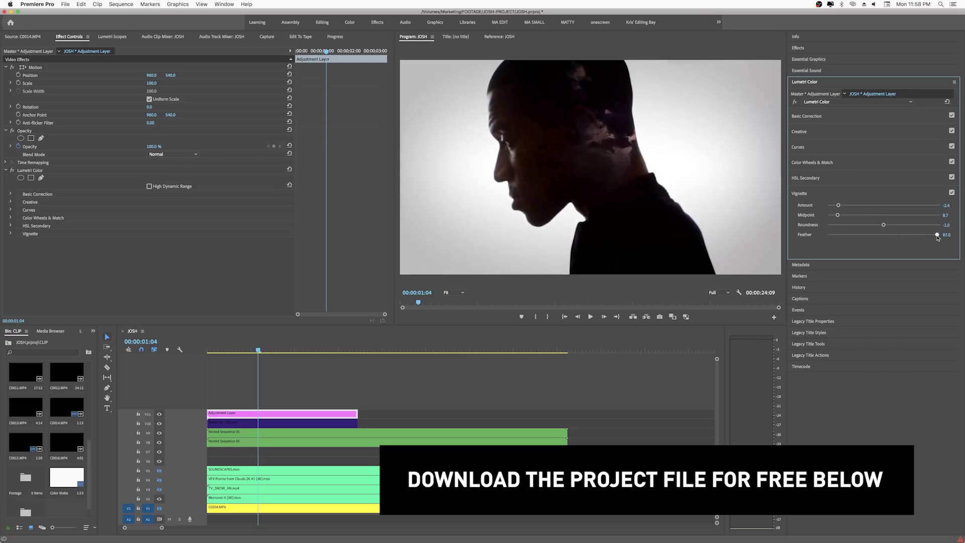
click(915, 225)
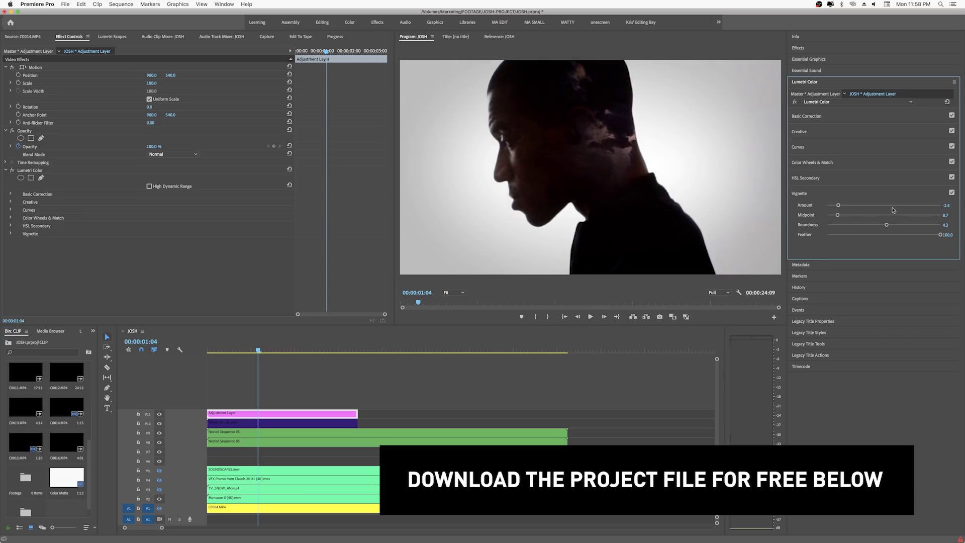
drag(837, 205, 840, 206)
Step: Return the playhead to the sequence start and deselect the adjustment layer
click(332, 365)
key(Home)
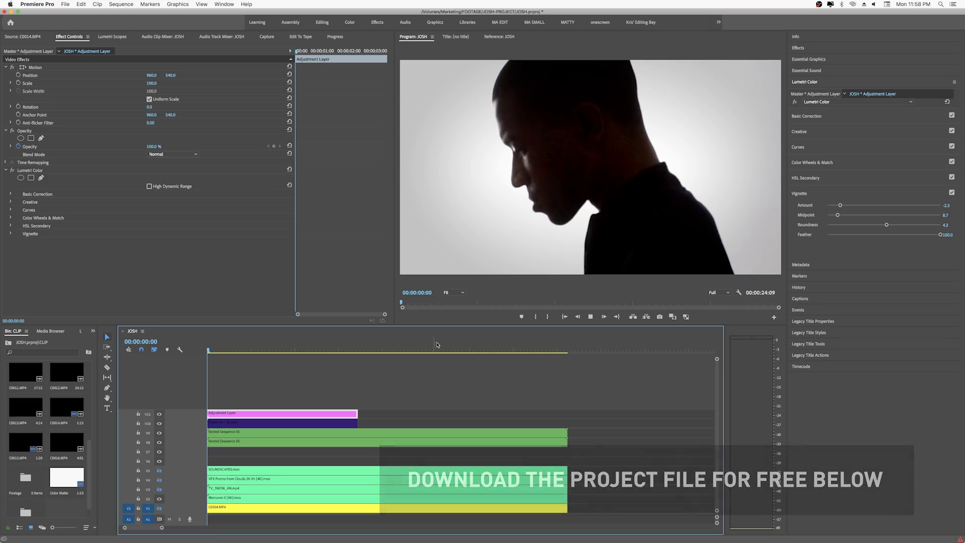
click(532, 368)
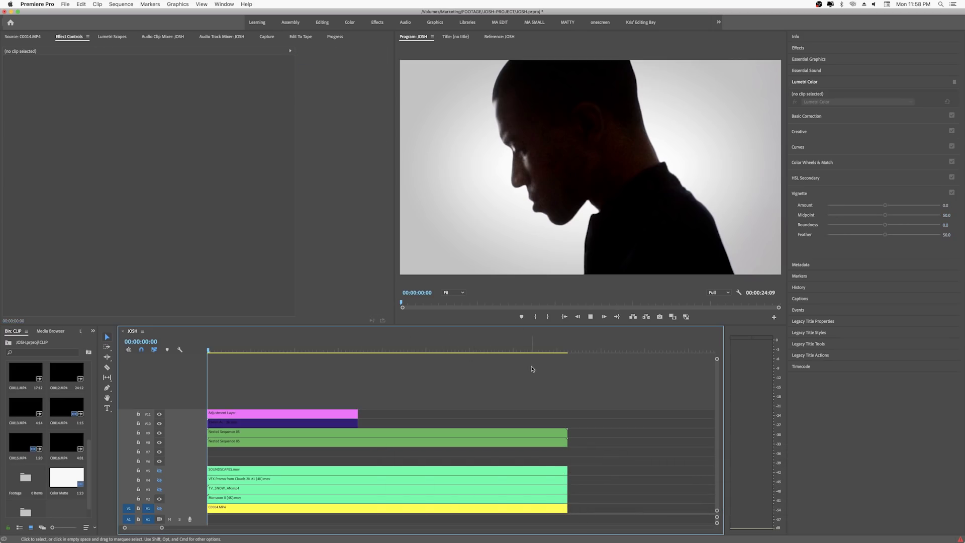
click(590, 317)
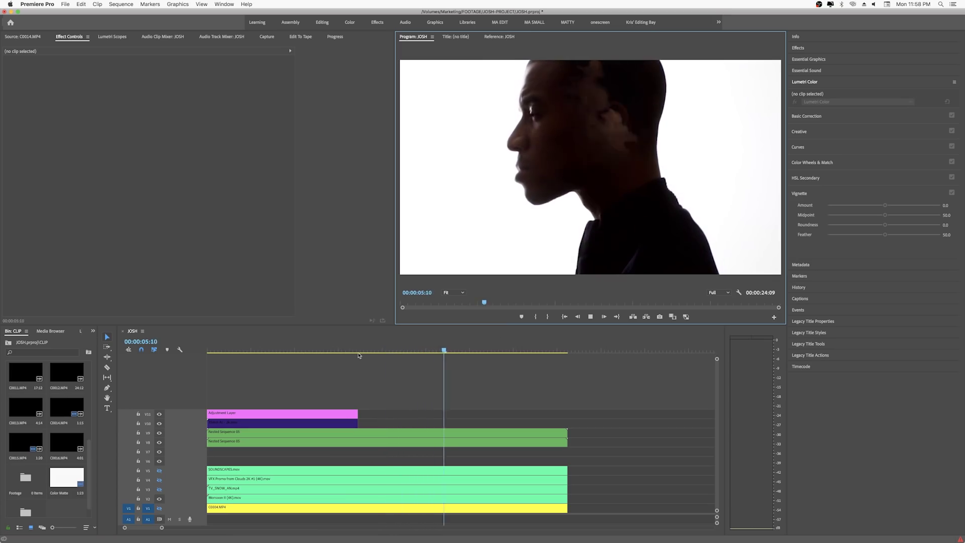
key(space)
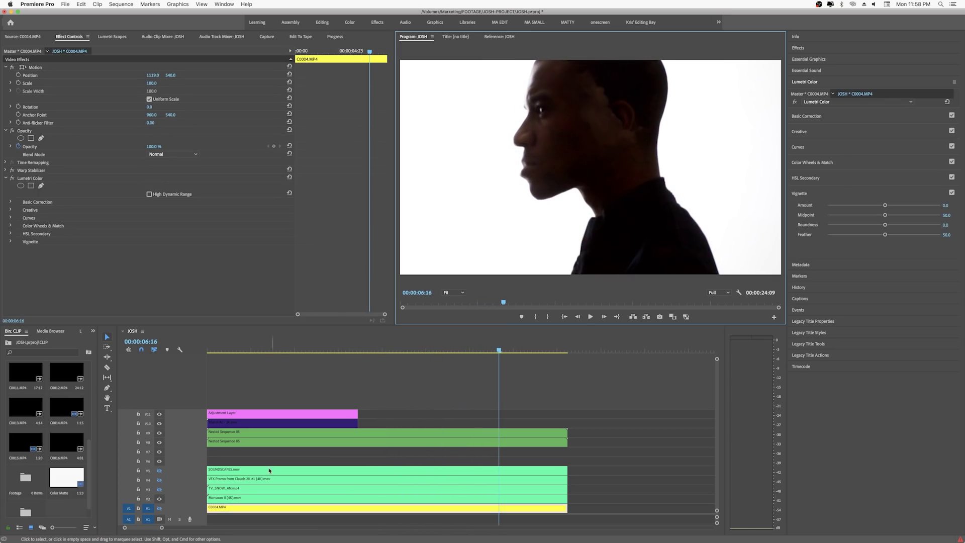